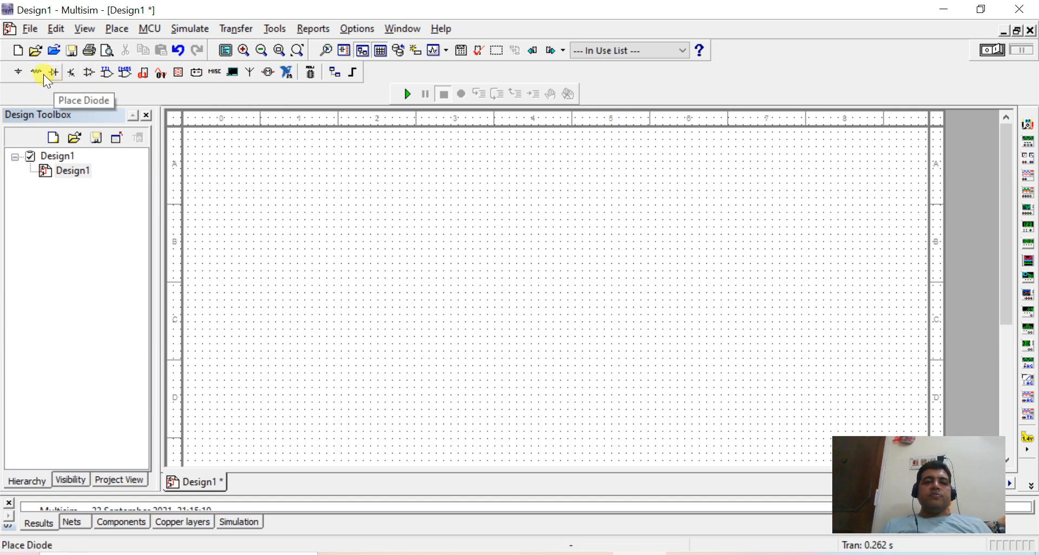
# - Place an OPAMP_3T_VIRTUAL op-amp from the Analog group's ANALOG_VIRTUAL family near the middle of the schematic
pyautogui.click(87, 73)
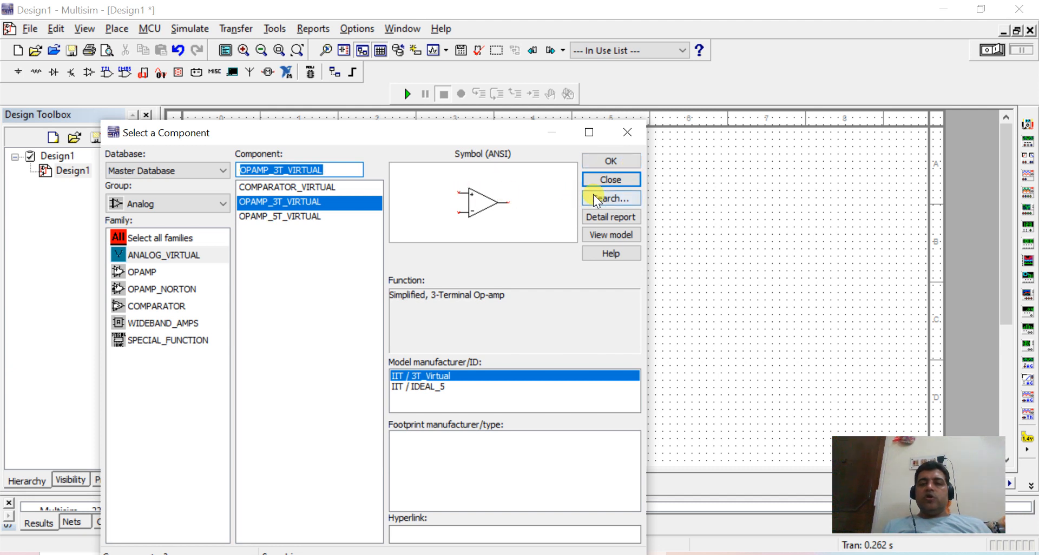
pyautogui.click(608, 160)
pyautogui.press('Escape')
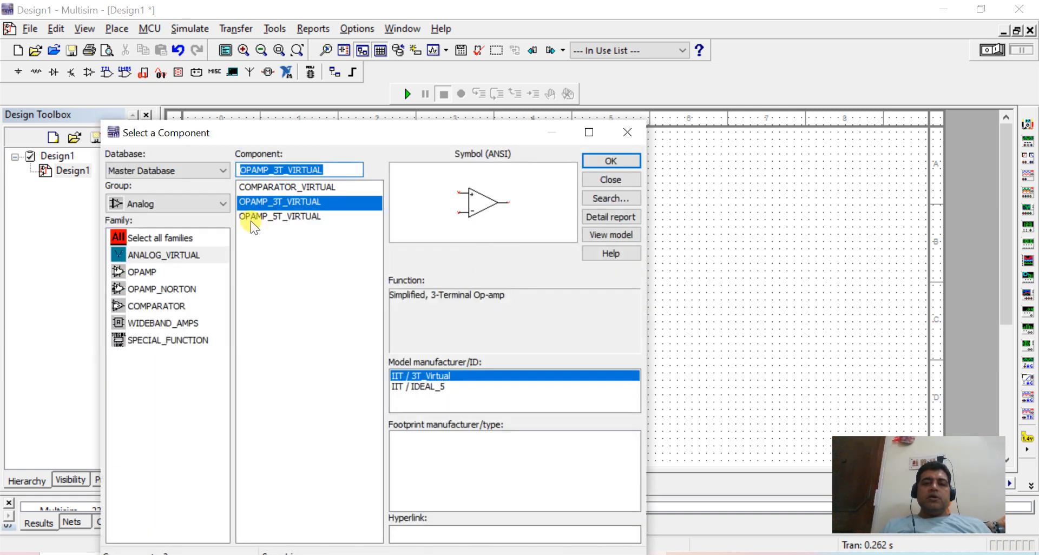
# - Place two 1k resistors from the Basic group, one before the op-amp's inputs and one above its output
pyautogui.click(195, 204)
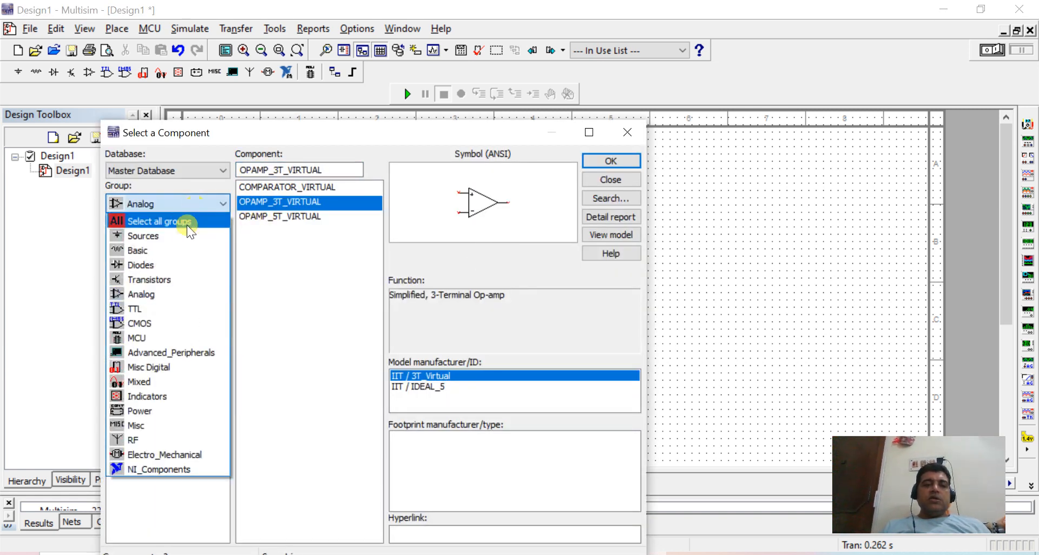
pyautogui.click(181, 253)
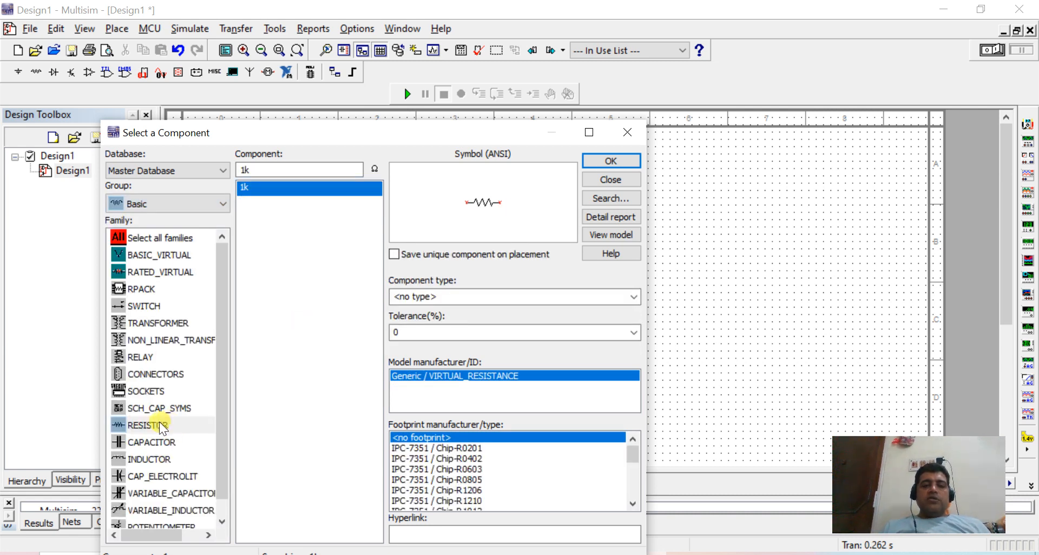
pyautogui.click(607, 161)
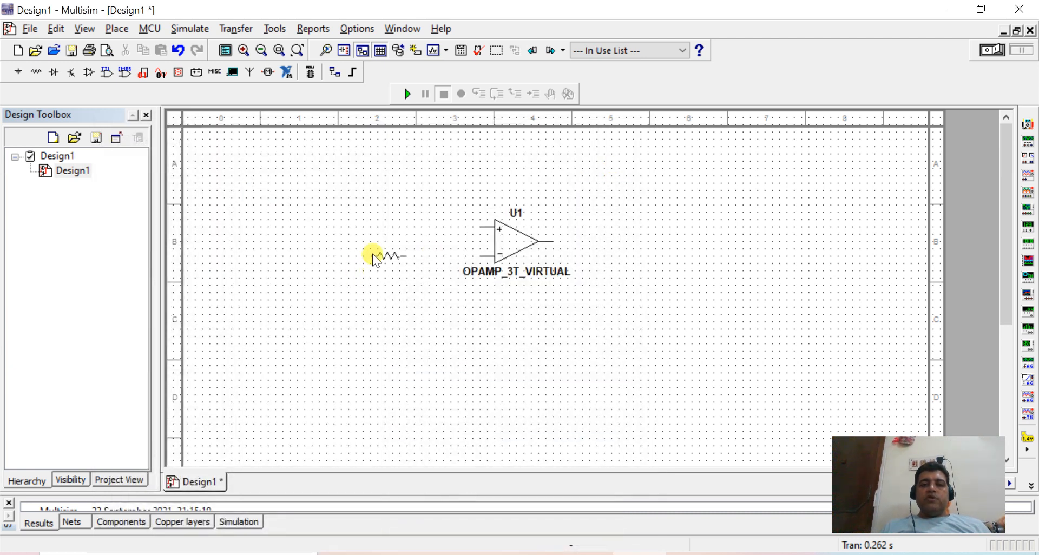
pyautogui.click(373, 255)
pyautogui.click(561, 200)
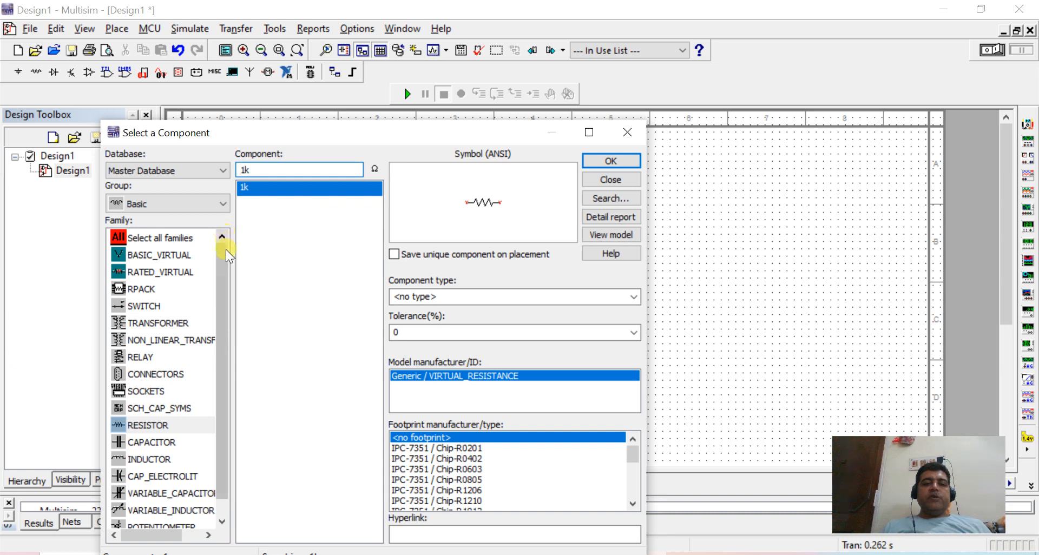
# - Place an AC_VOLTAGE source from the SIGNAL_VOLTAGE_SOURCES family below and to the left of resistor R1
pyautogui.click(212, 203)
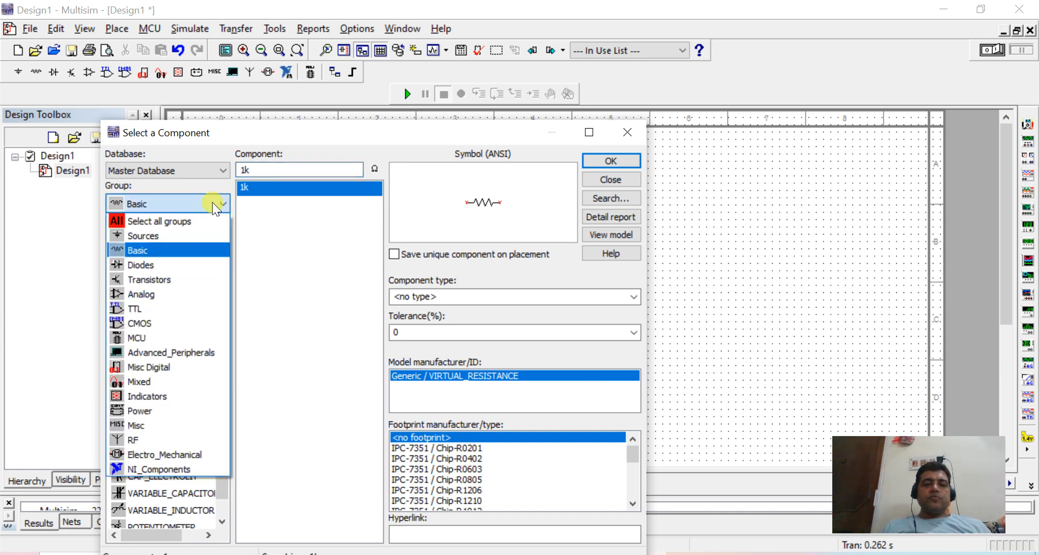
pyautogui.click(157, 236)
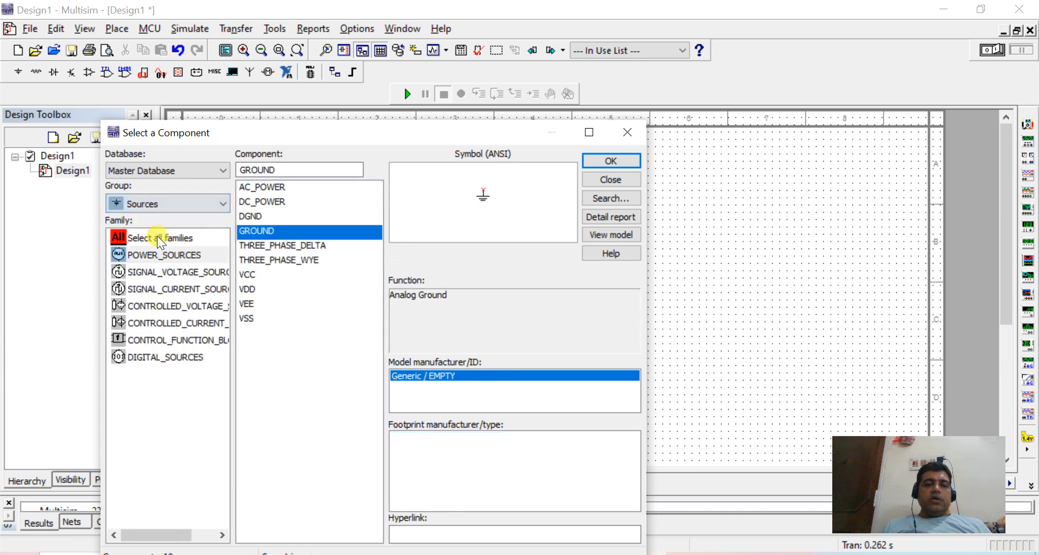
pyautogui.click(159, 275)
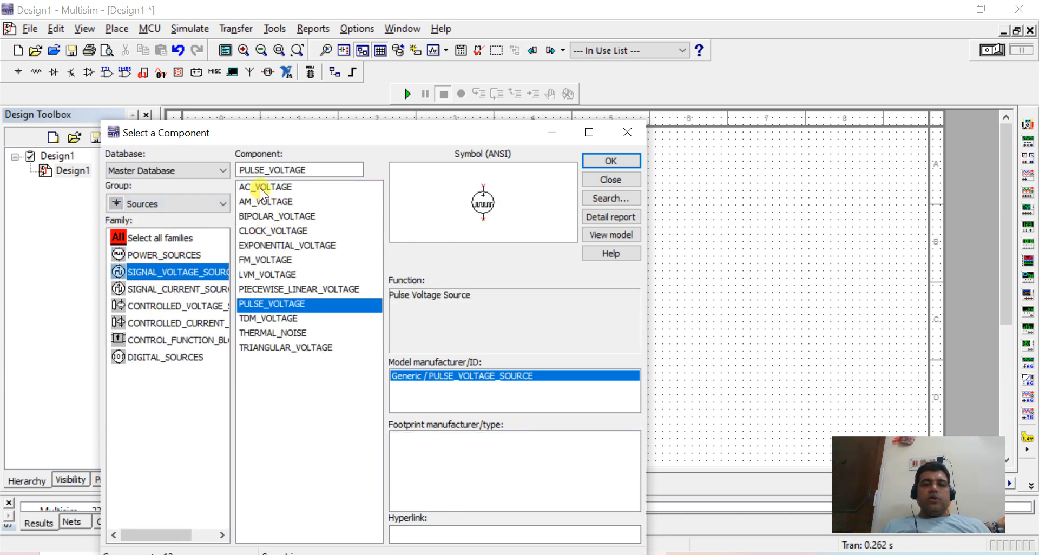
pyautogui.click(260, 187)
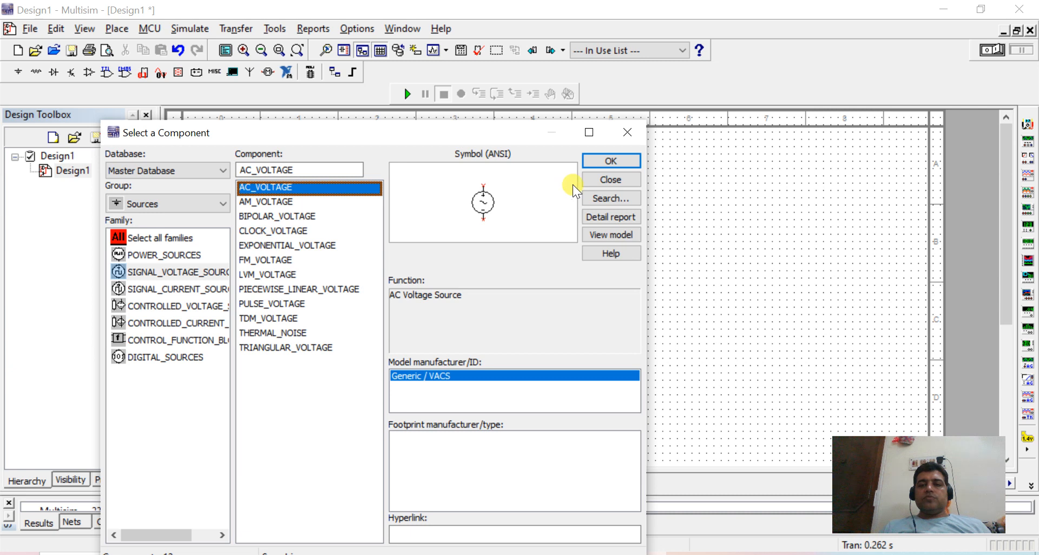
pyautogui.click(606, 158)
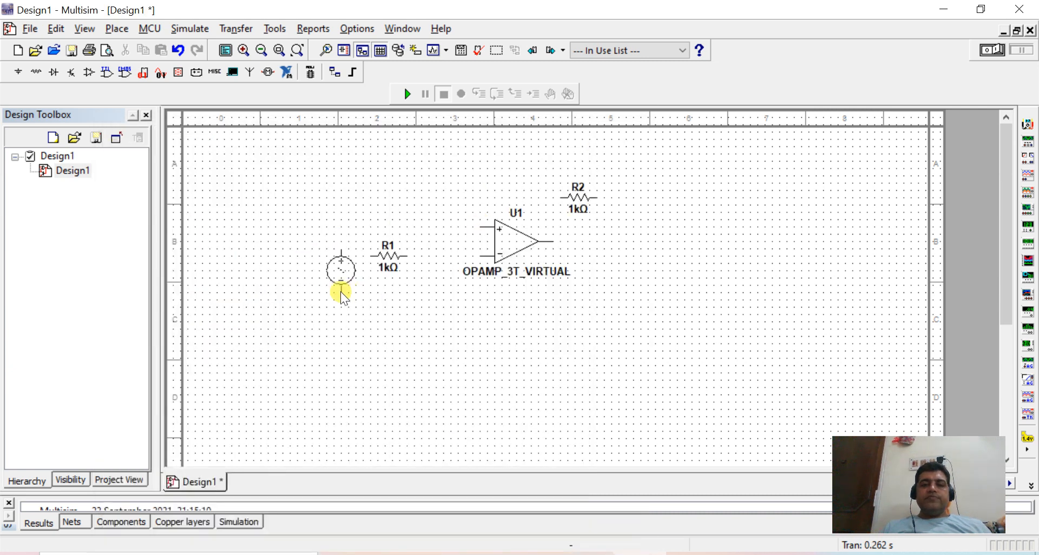
pyautogui.press('Escape')
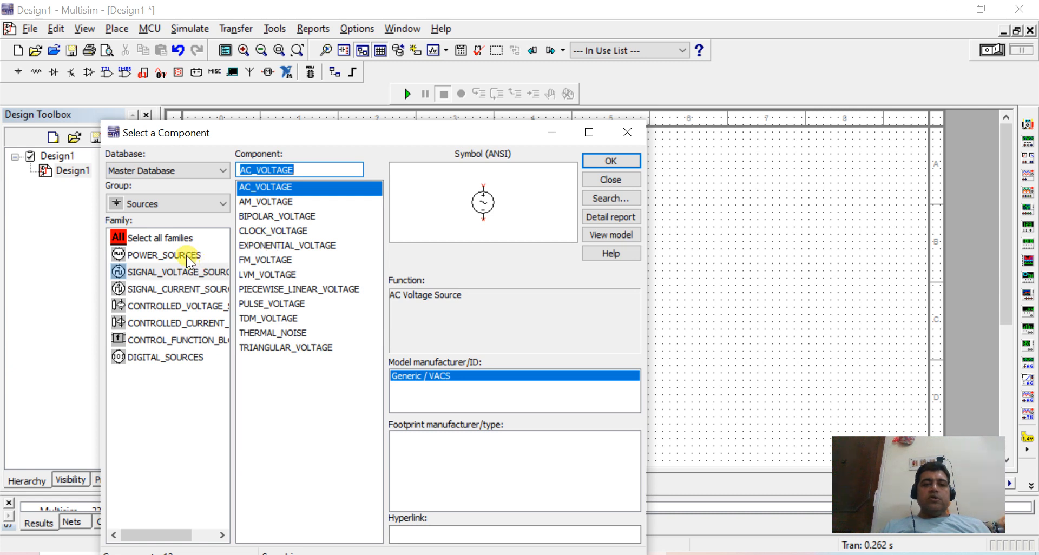
# - Place a GROUND symbol from the POWER_SOURCES family below the AC source and finish component selection
pyautogui.click(187, 256)
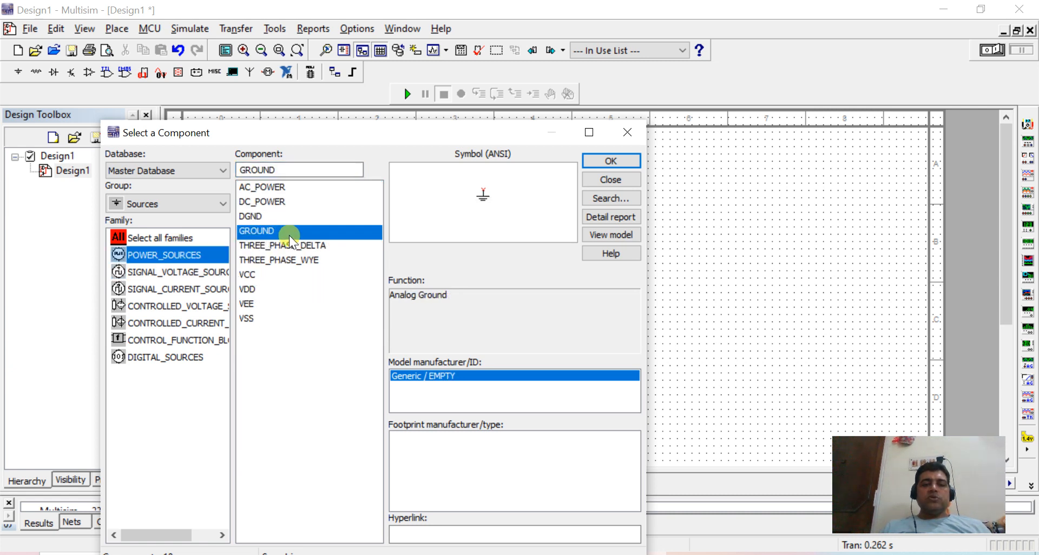
pyautogui.click(612, 160)
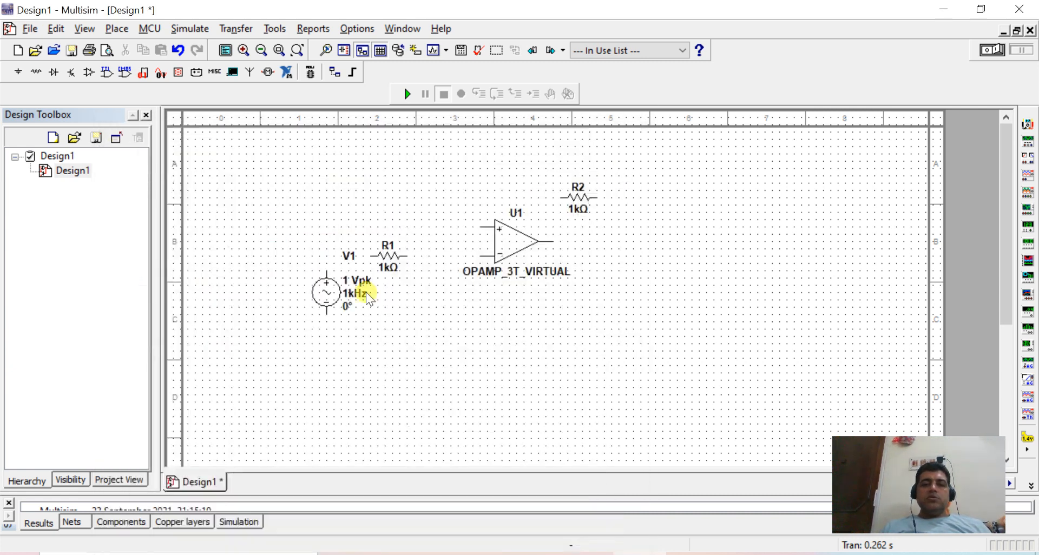
pyautogui.click(346, 347)
pyautogui.click(606, 182)
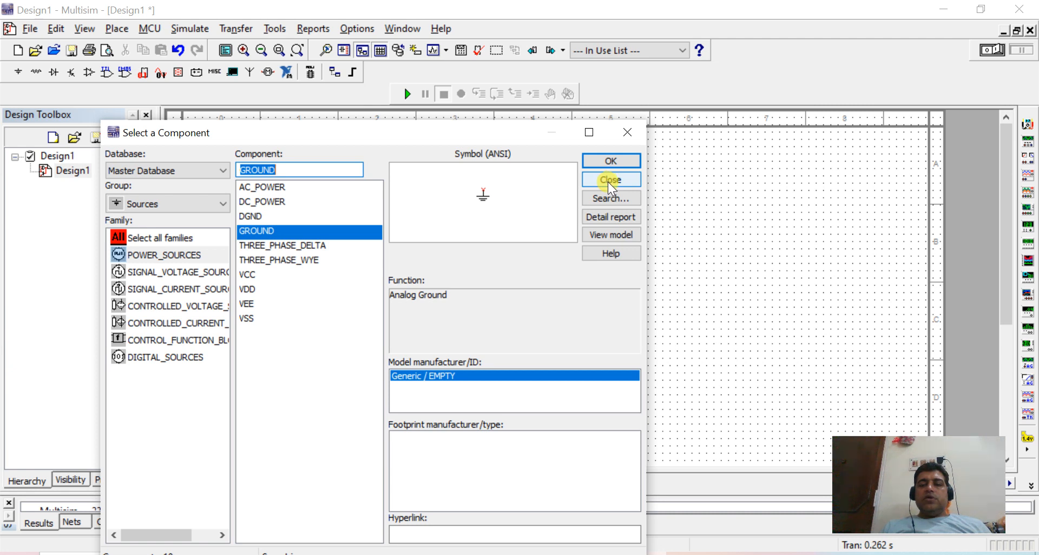
pyautogui.click(609, 180)
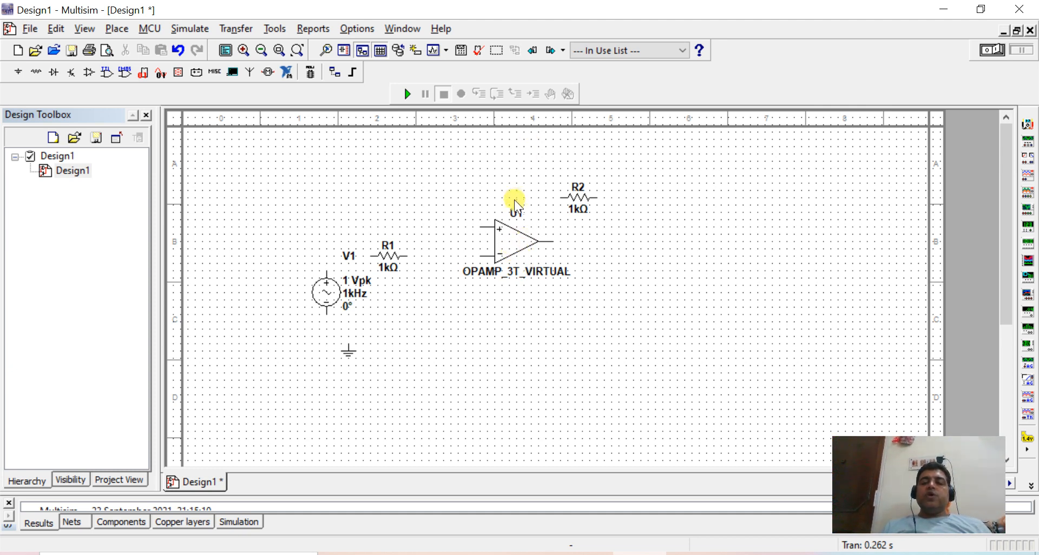
# - Flip op-amp U1 vertically to put its inverting input above the non-inverting one
pyautogui.click(503, 242)
pyautogui.rightClick(503, 242)
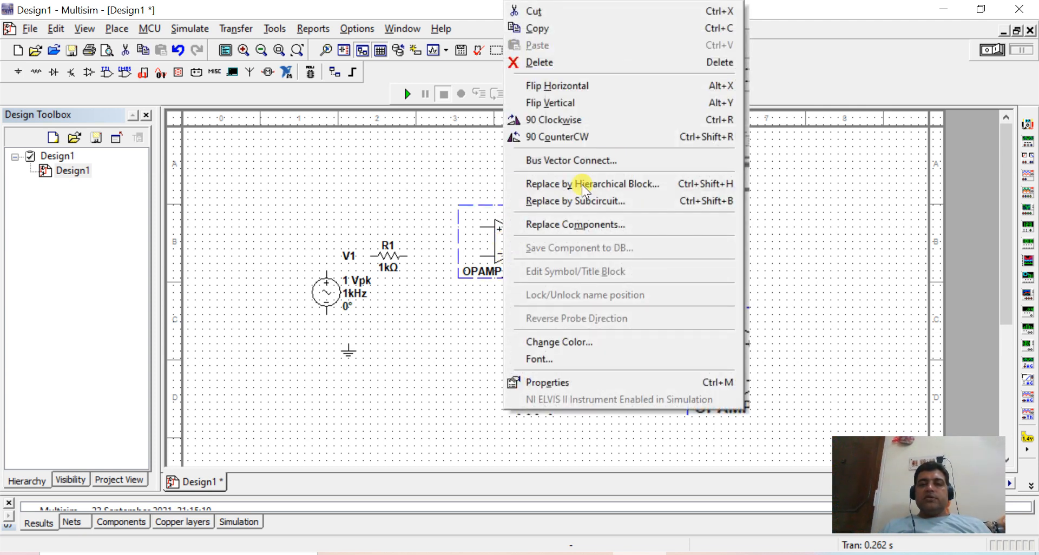
pyautogui.click(595, 103)
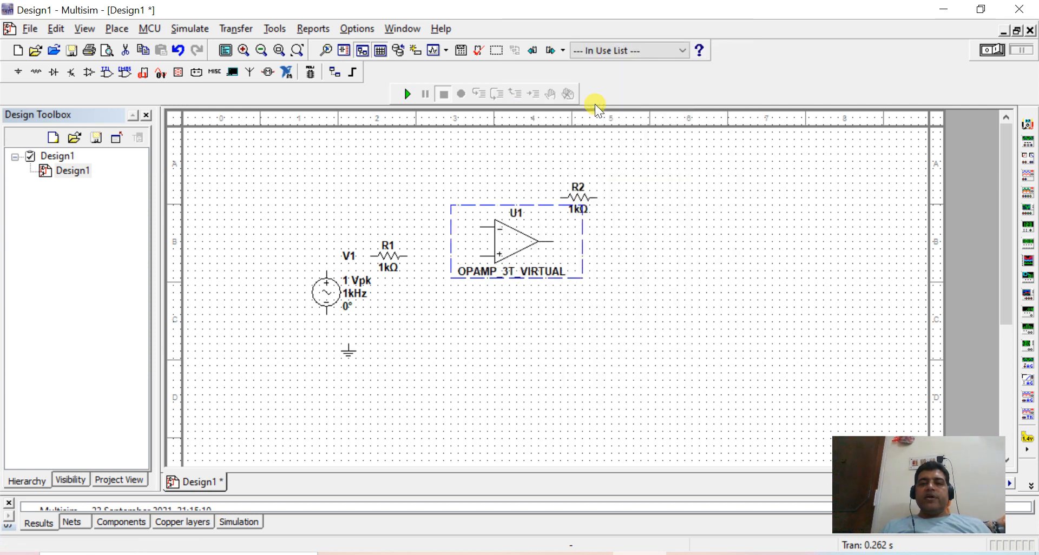
pyautogui.click(634, 261)
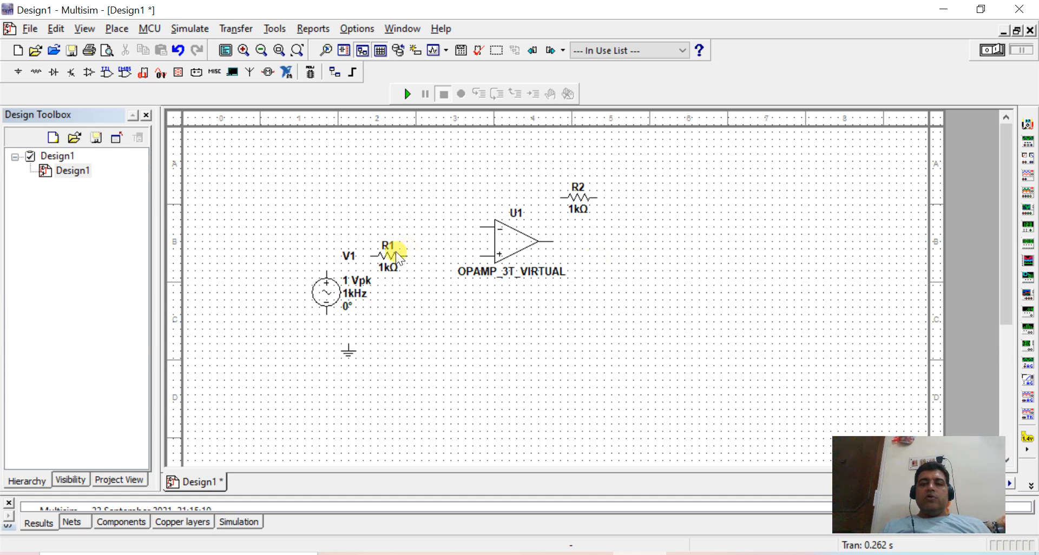
# - Move R1 level with the op-amp's inverting input and R2 directly above the op-amp
pyautogui.moveTo(389, 252); pyautogui.dragTo(405, 229)
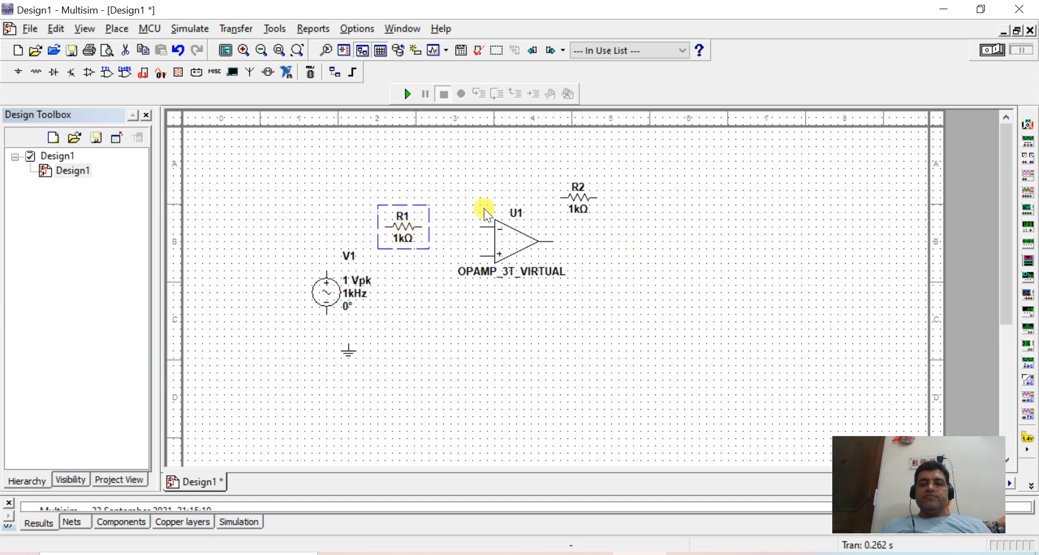
pyautogui.click(578, 196)
pyautogui.moveTo(511, 183); pyautogui.dragTo(505, 186)
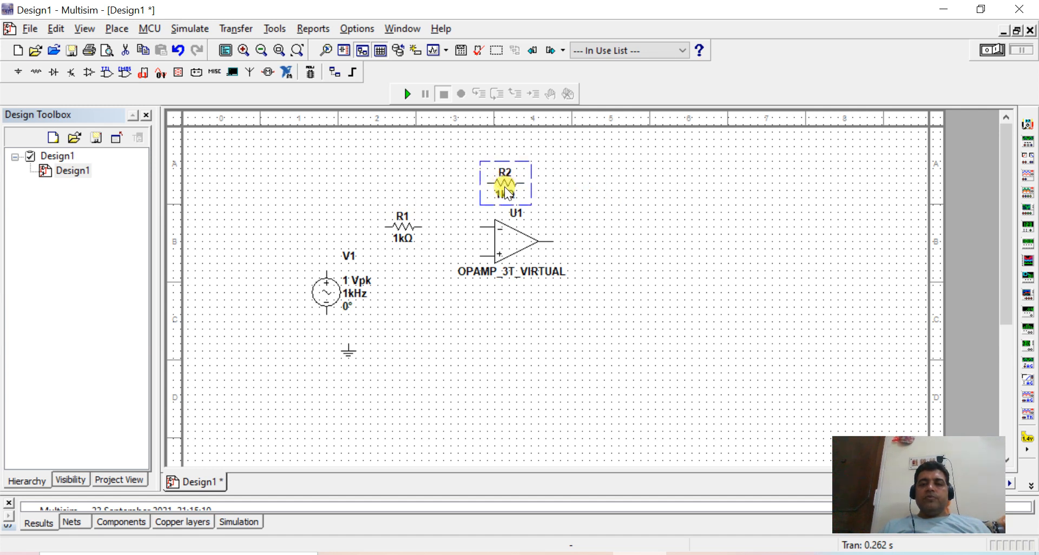
pyautogui.click(581, 203)
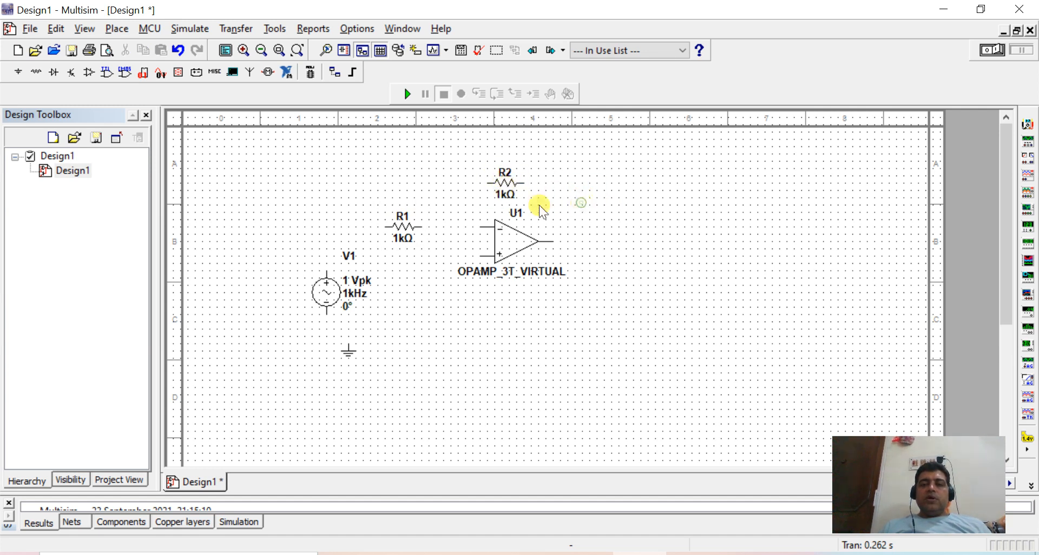
# - Wire R1 to the op-amp's inverting input and connect R2 as feedback between that wire and the output
pyautogui.click(423, 226)
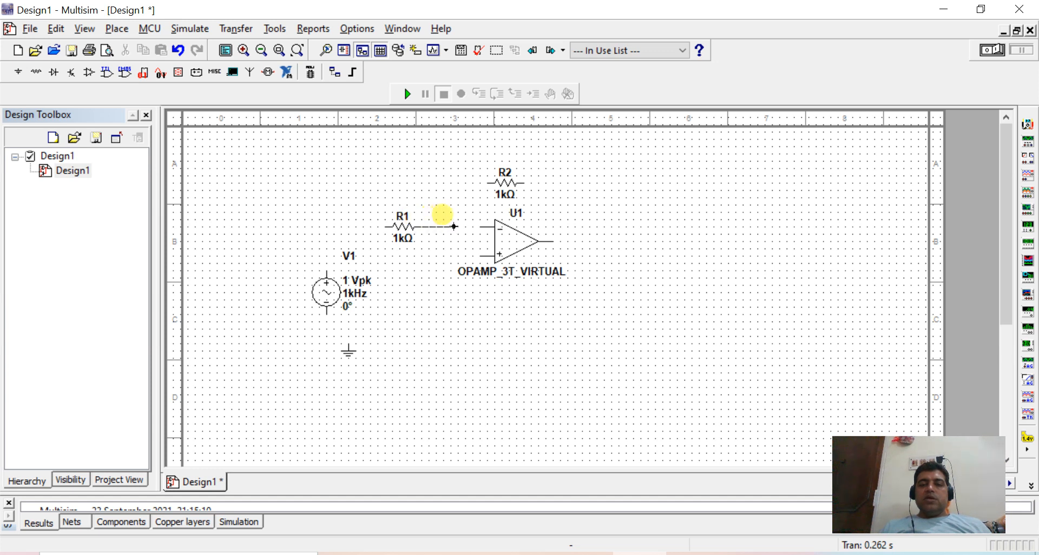
pyautogui.click(484, 228)
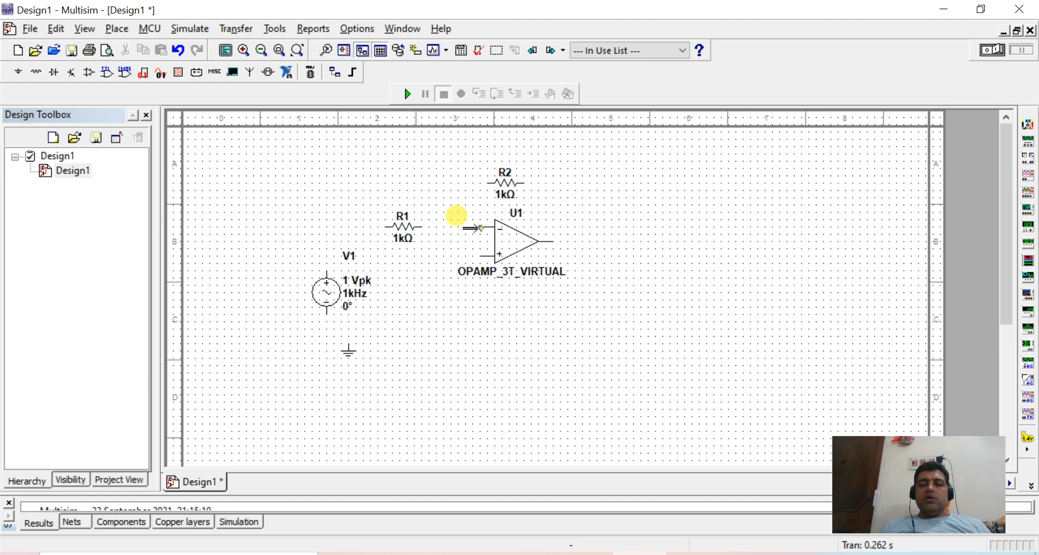
pyautogui.click(490, 183)
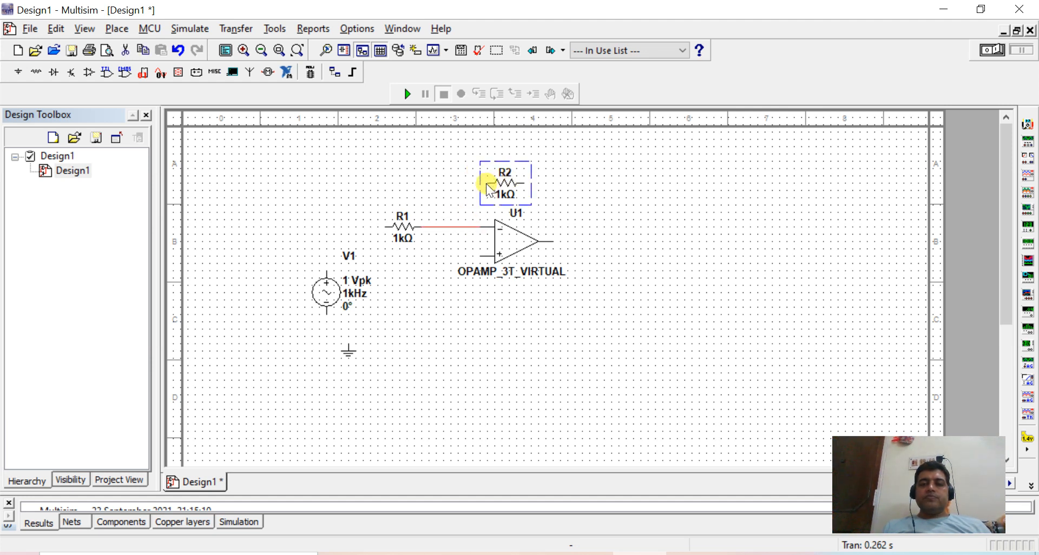
pyautogui.click(467, 188)
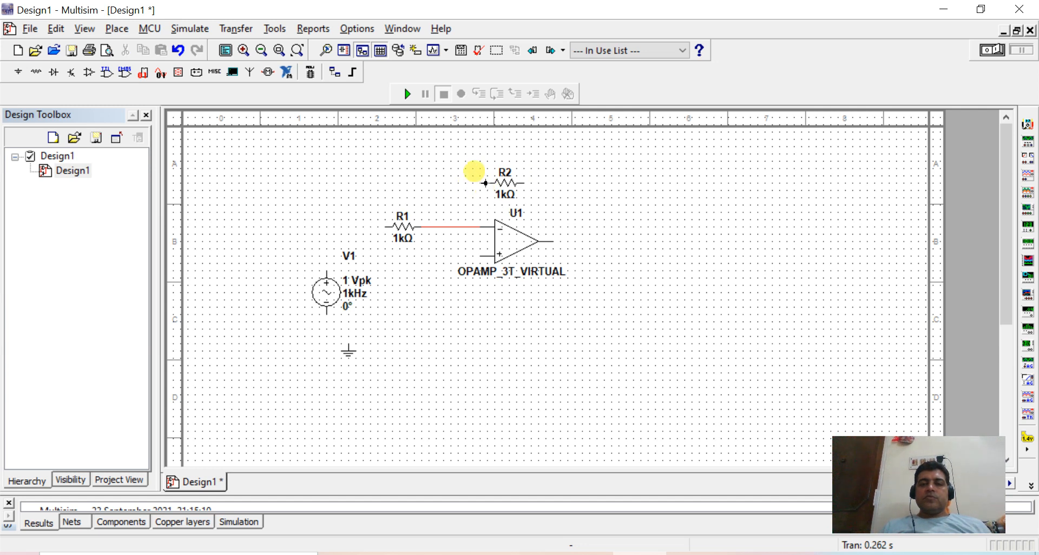
pyautogui.click(489, 184)
pyautogui.click(461, 226)
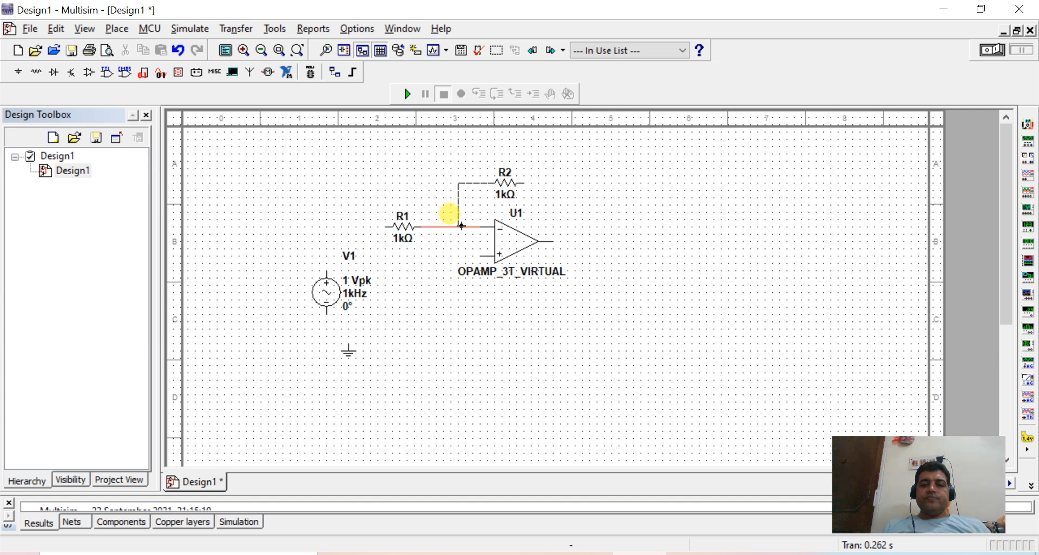
pyautogui.click(522, 183)
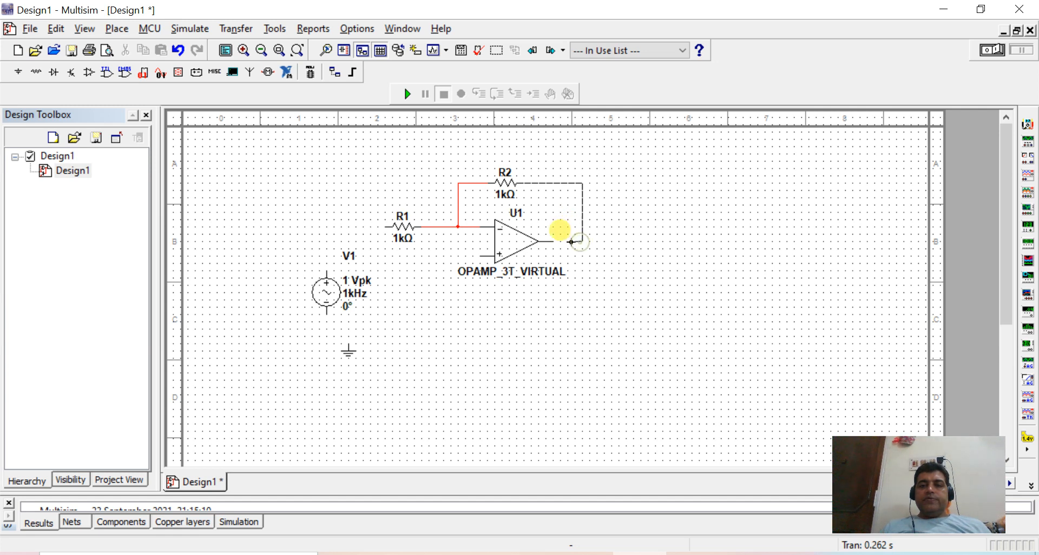
pyautogui.click(553, 241)
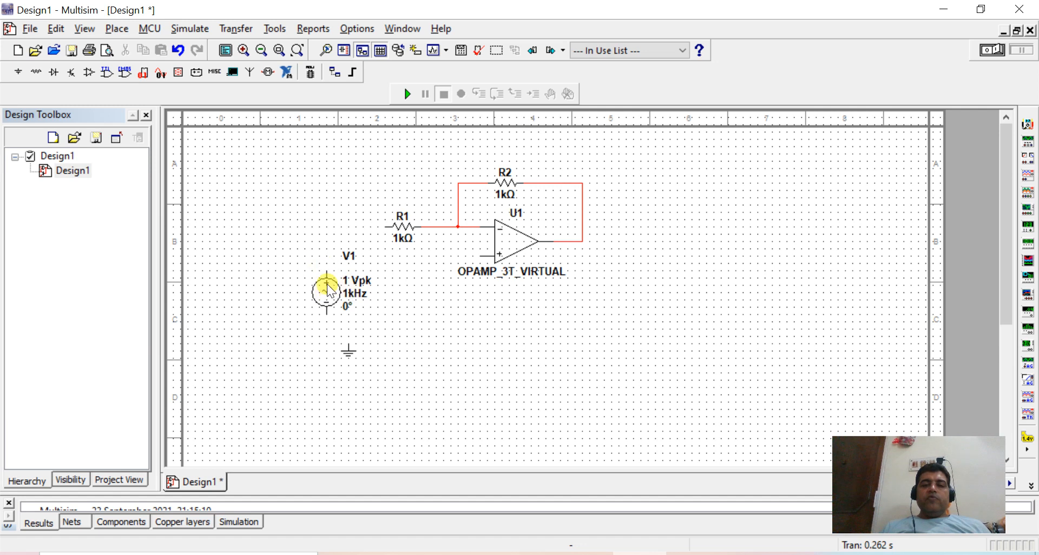
# - Move source V1 up slightly and wire it between the free end of R1 and the ground symbol
pyautogui.moveTo(328, 284); pyautogui.dragTo(327, 263)
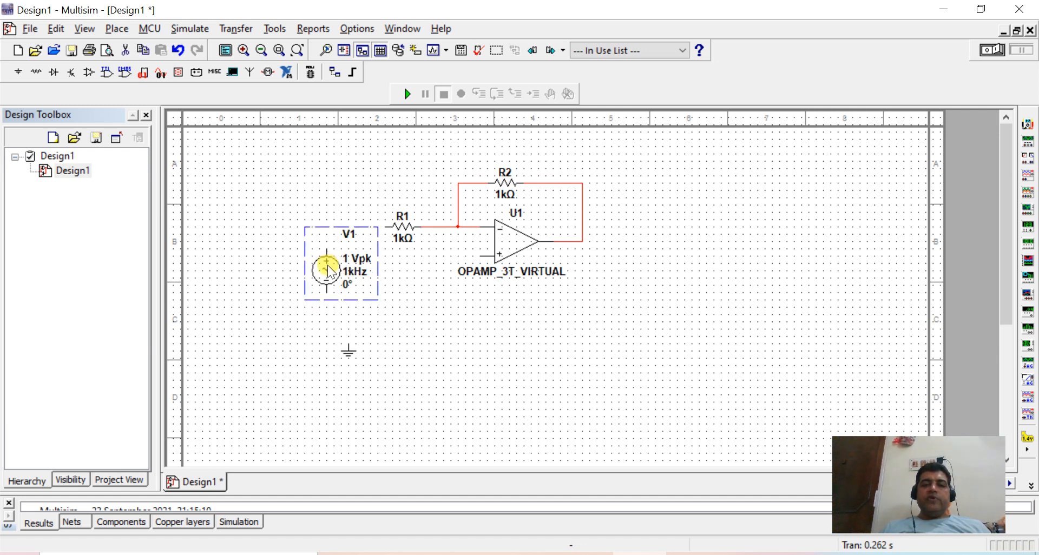
pyautogui.click(401, 303)
pyautogui.click(388, 232)
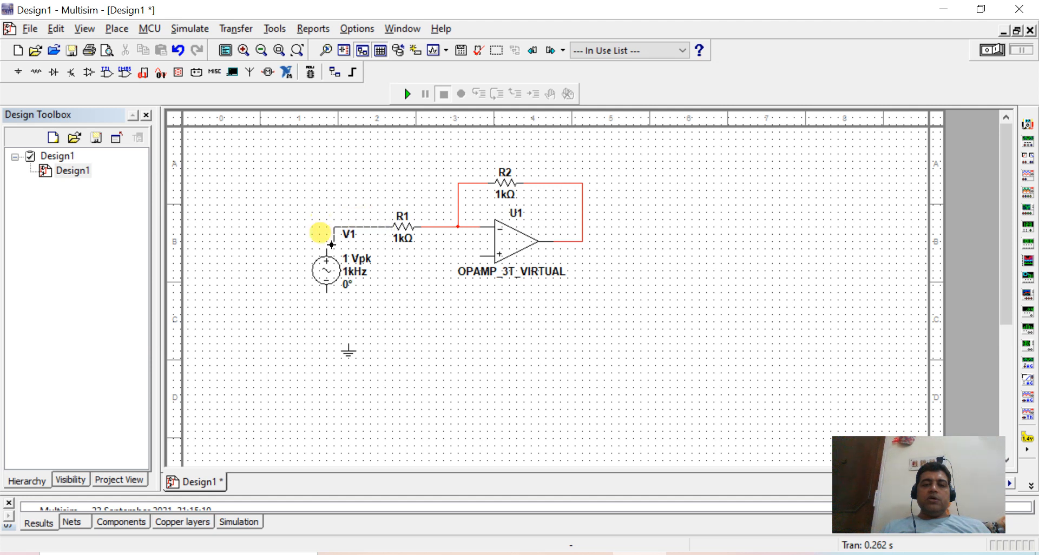
pyautogui.click(321, 233)
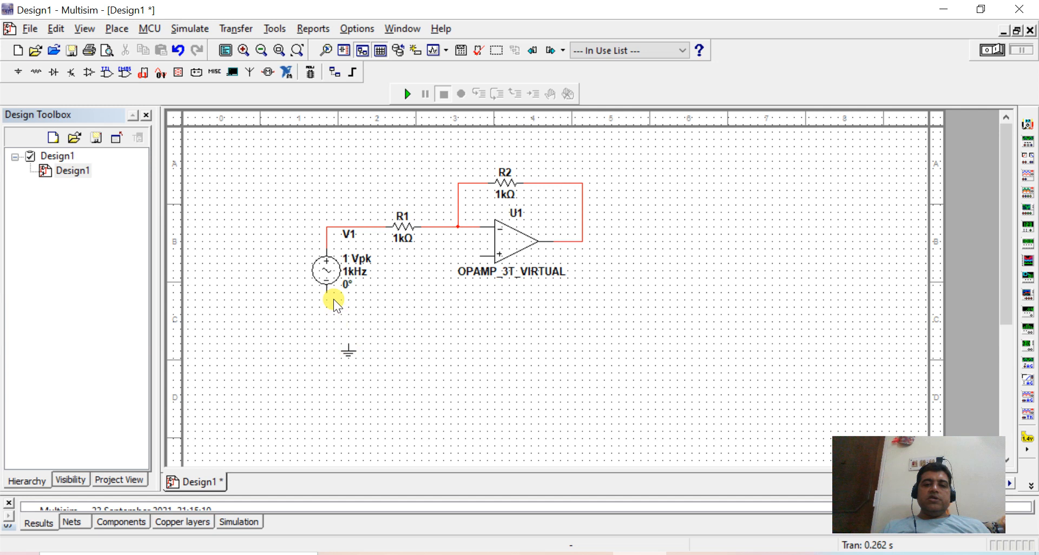
pyautogui.click(327, 287)
pyautogui.click(348, 337)
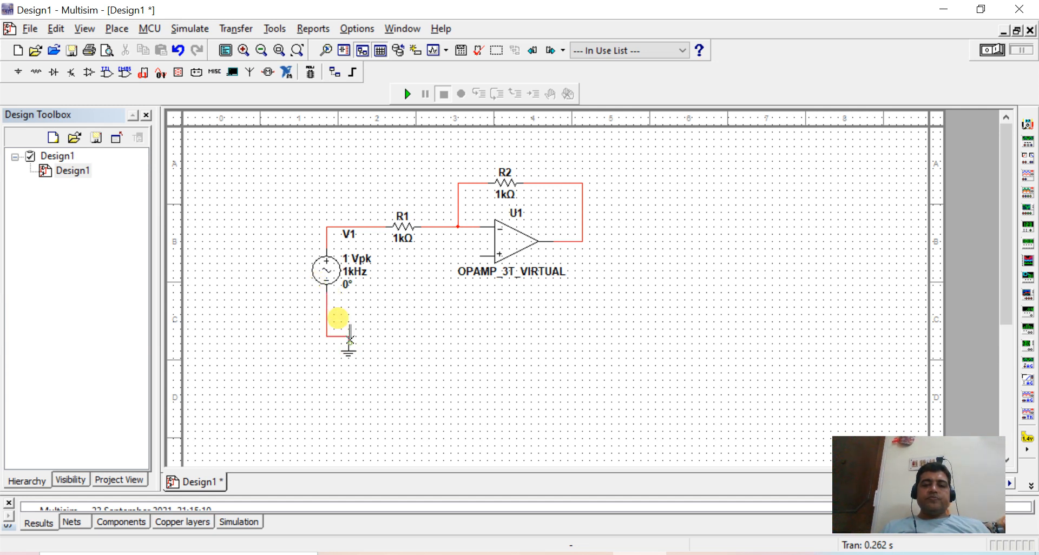
# - Wire the op-amp's non-inverting input down to the ground node
pyautogui.click(481, 257)
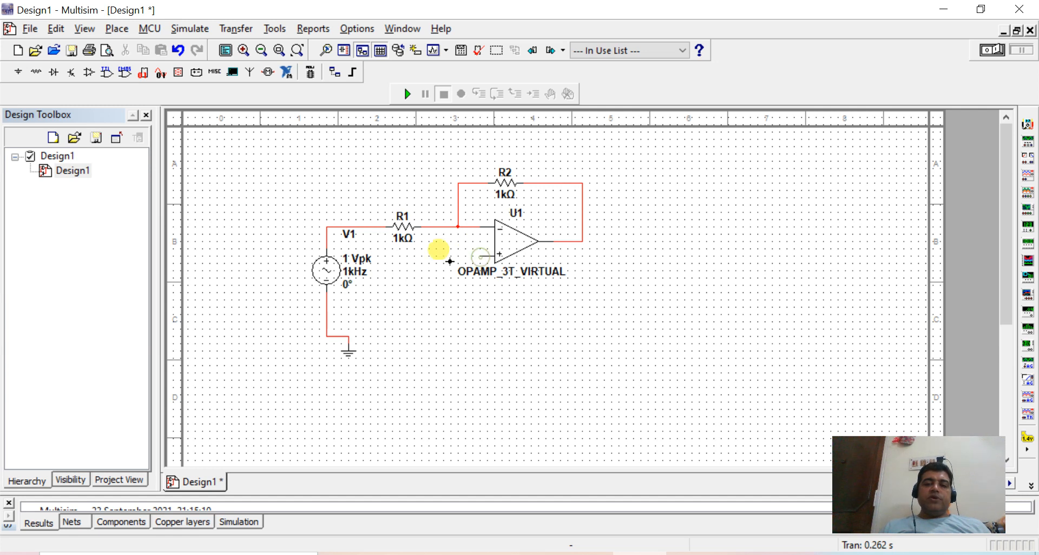
pyautogui.click(415, 328)
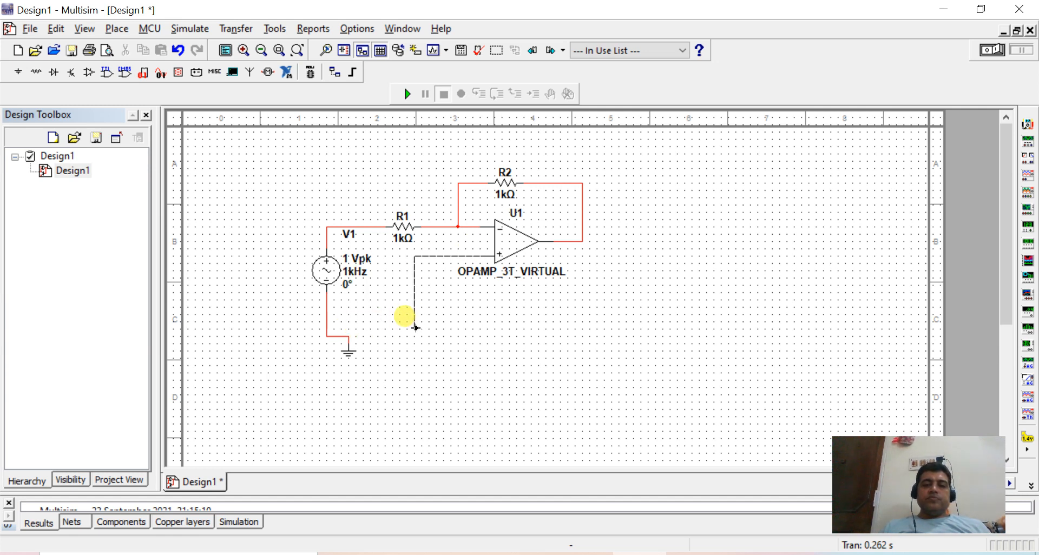
pyautogui.click(349, 336)
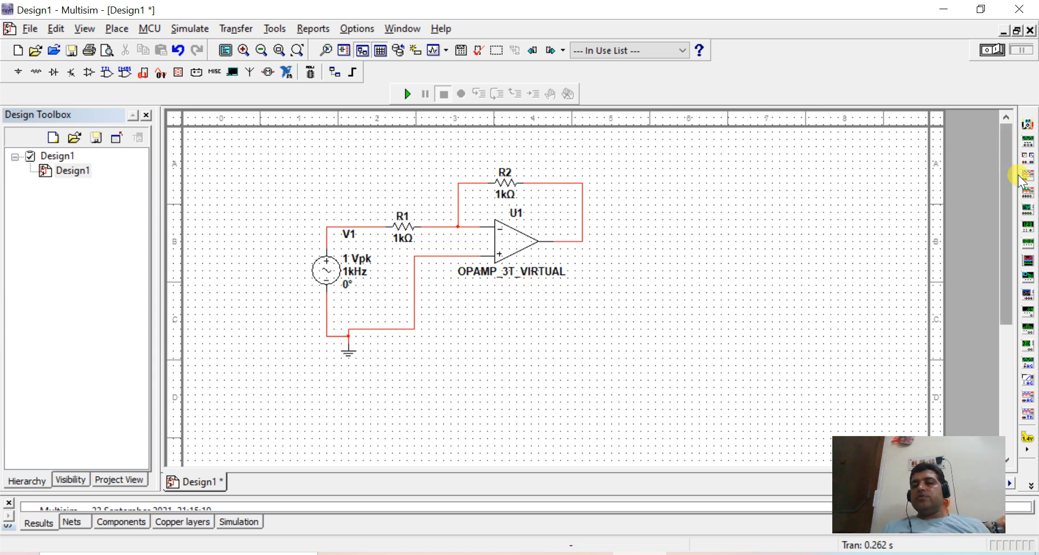
# - Place an oscilloscope to the right of the op-amp and wire its channel A positive terminal to the op-amp output
pyautogui.click(1028, 182)
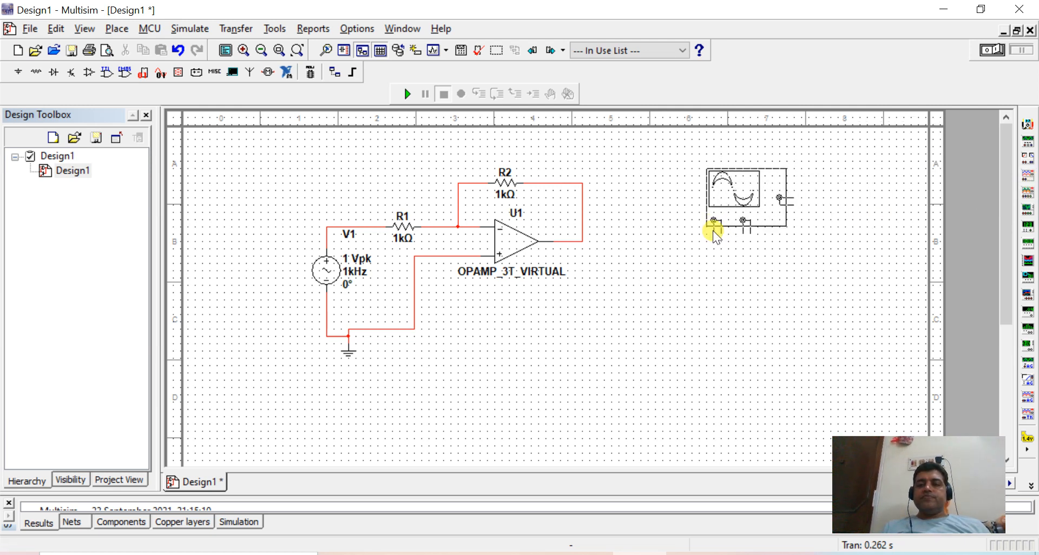
pyautogui.rightClick(700, 237)
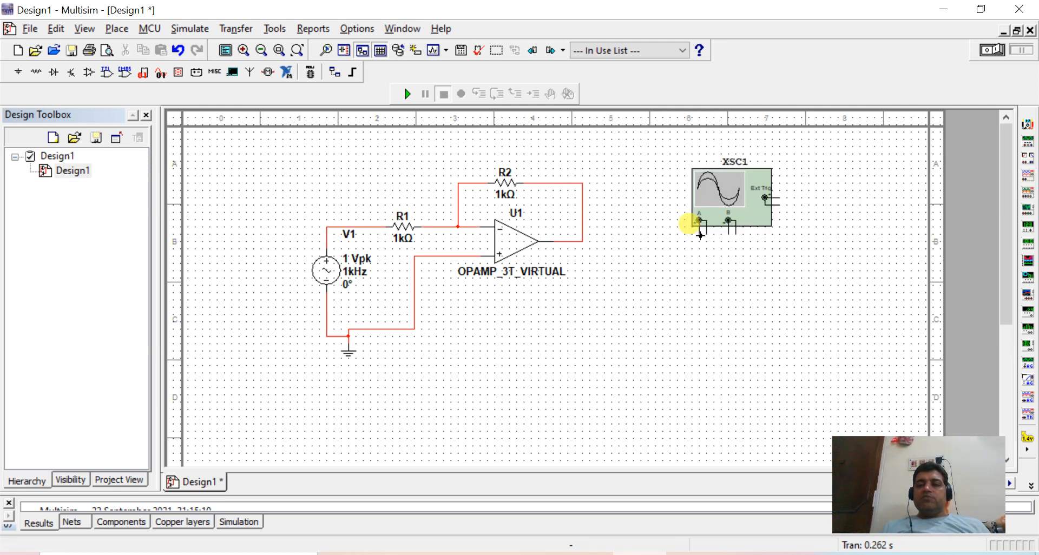
pyautogui.click(700, 236)
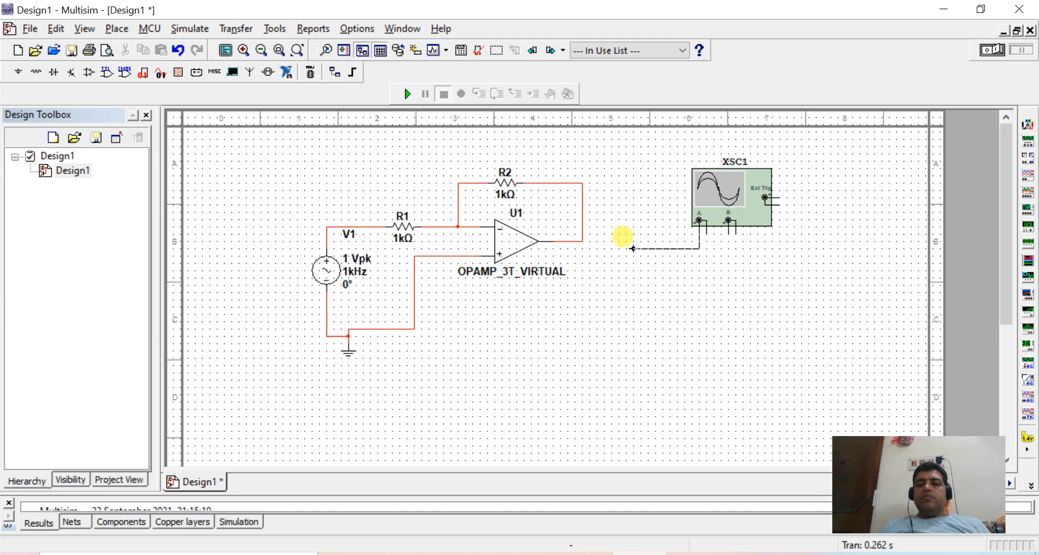
pyautogui.click(583, 241)
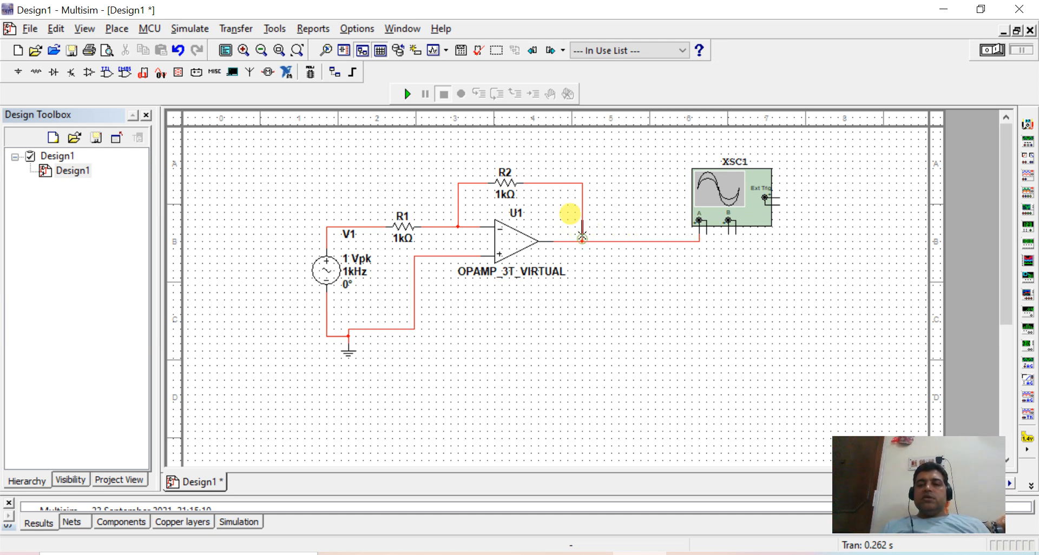
# - Wire the oscilloscope's channel B positive terminal to the V1–R1 wire and both channels' negative terminals to ground
pyautogui.click(706, 227)
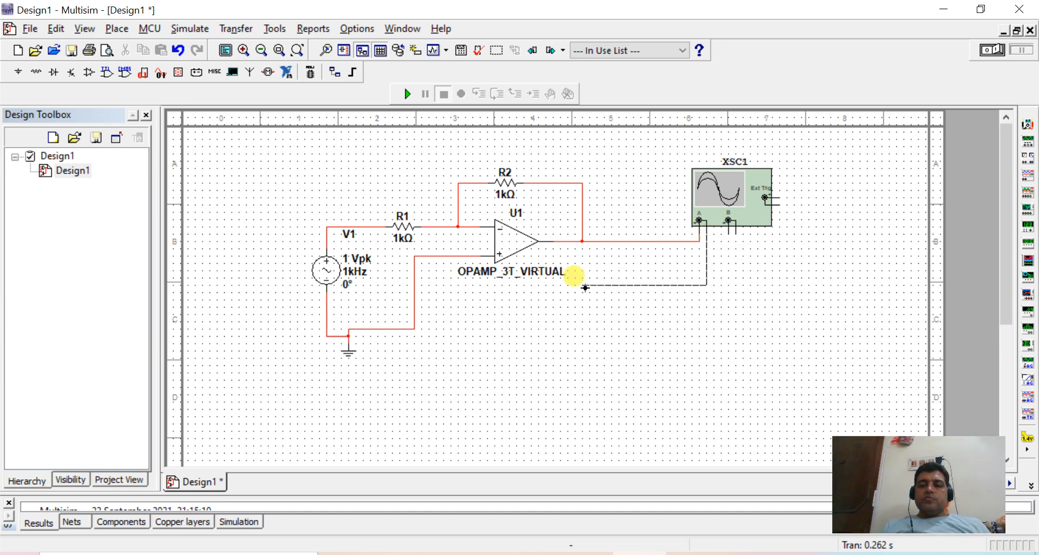
pyautogui.click(415, 297)
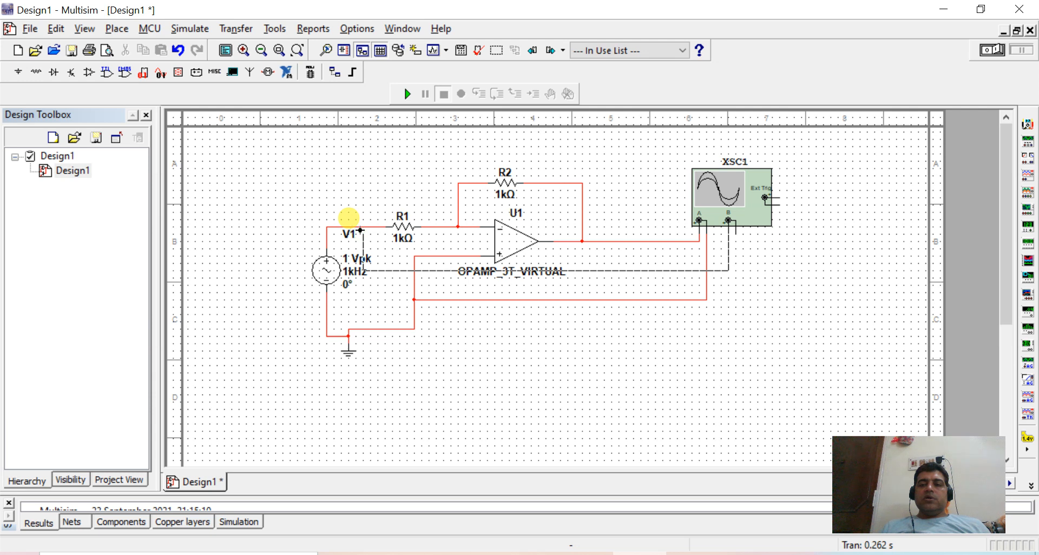
pyautogui.click(363, 227)
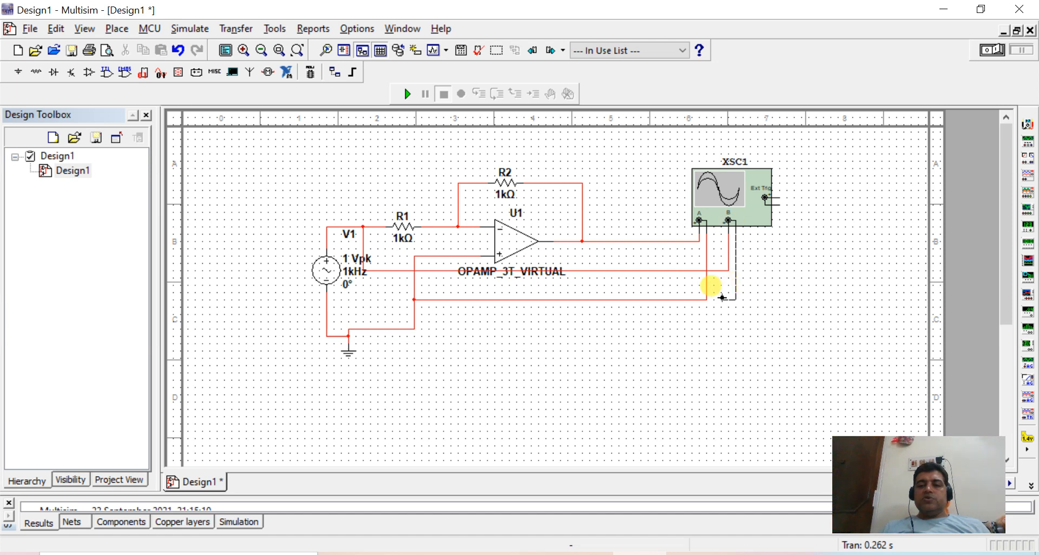
pyautogui.click(705, 299)
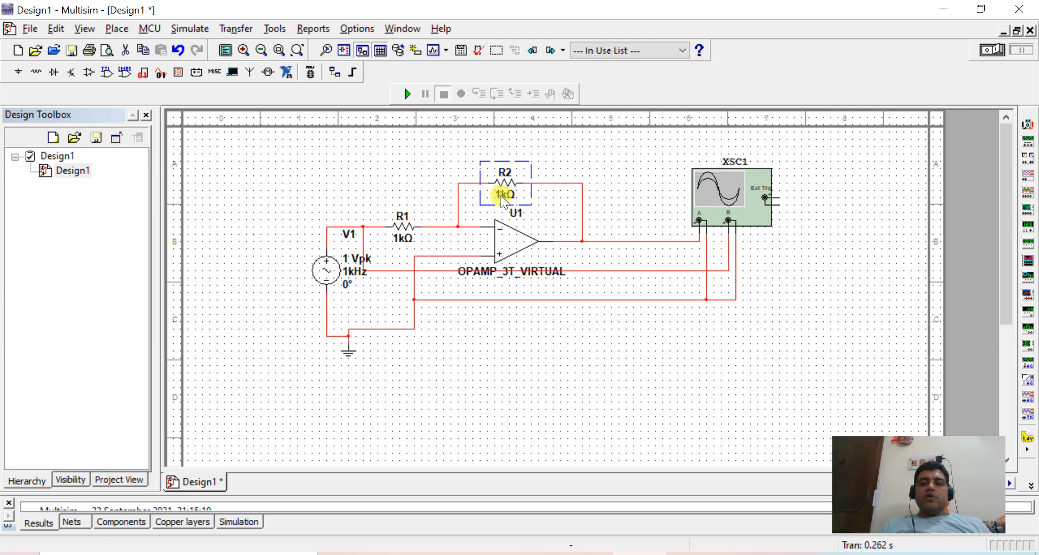
# - Set the resistance of feedback resistor R2 to 2k
pyautogui.doubleClick(490, 183)
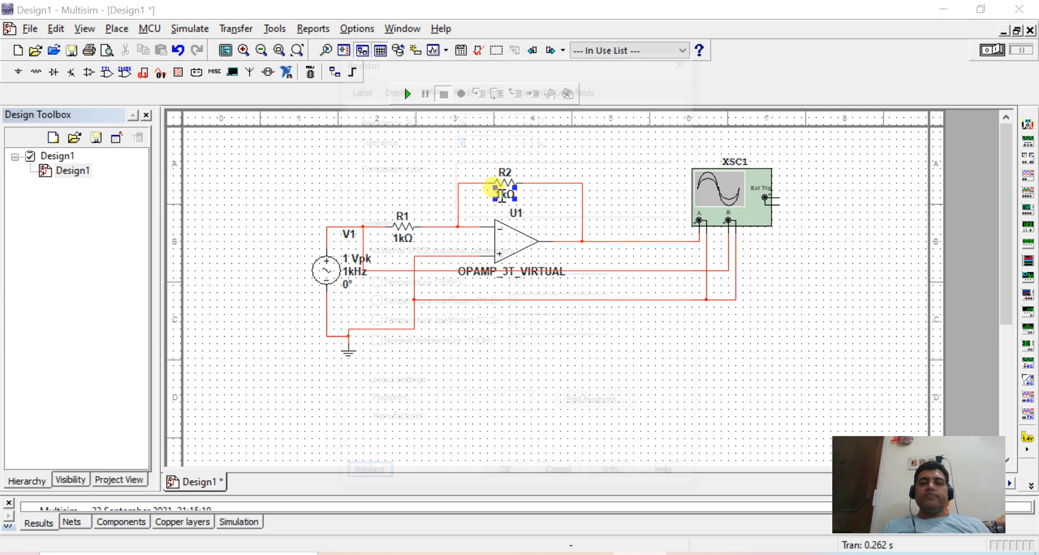
pyautogui.click(461, 120)
pyautogui.press('BackSpace')
pyautogui.write('2k')
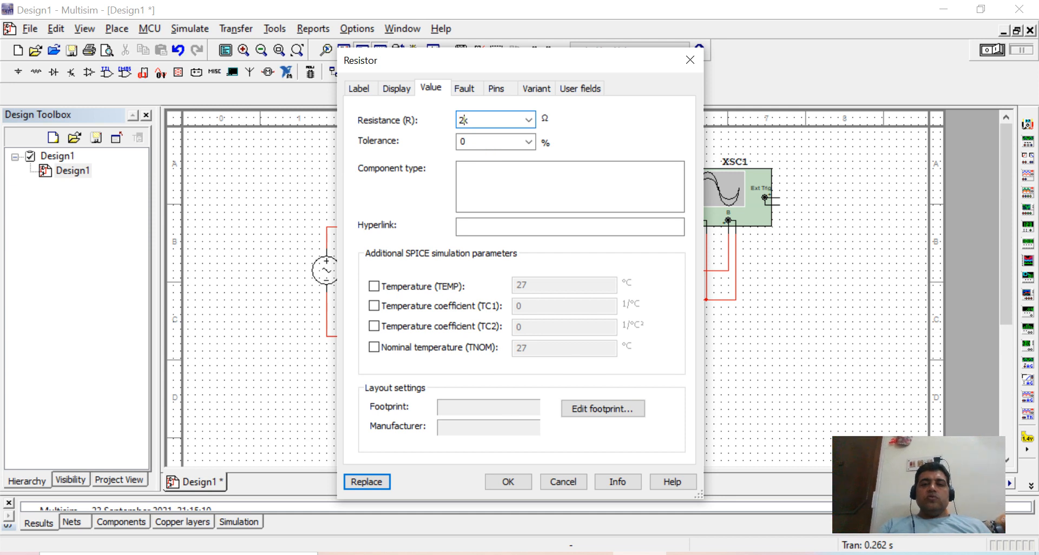
pyautogui.click(506, 482)
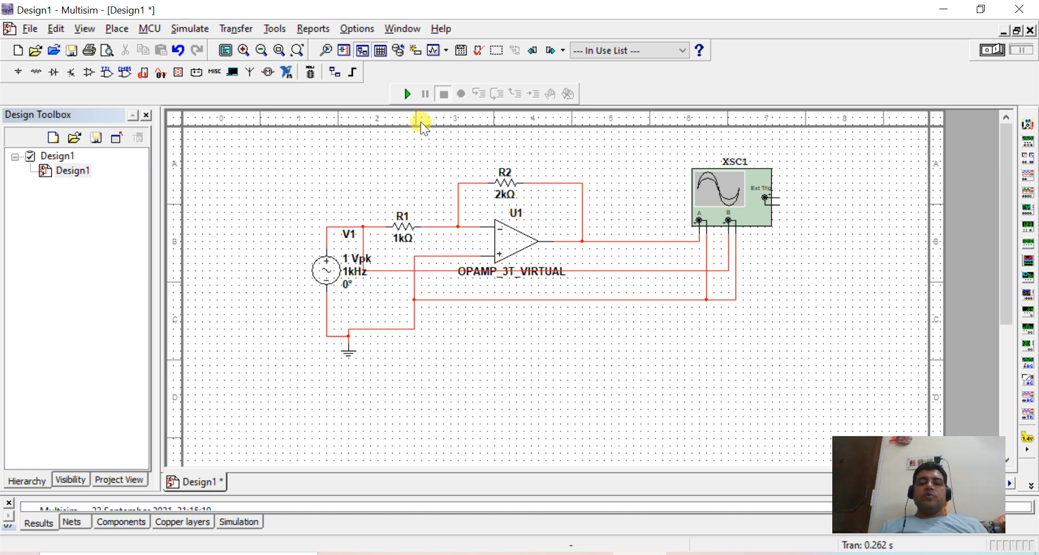
# - Run the simulation and open oscilloscope XSC1's display, placing it clear of the input side of the circuit
pyautogui.click(409, 95)
pyautogui.click(728, 209)
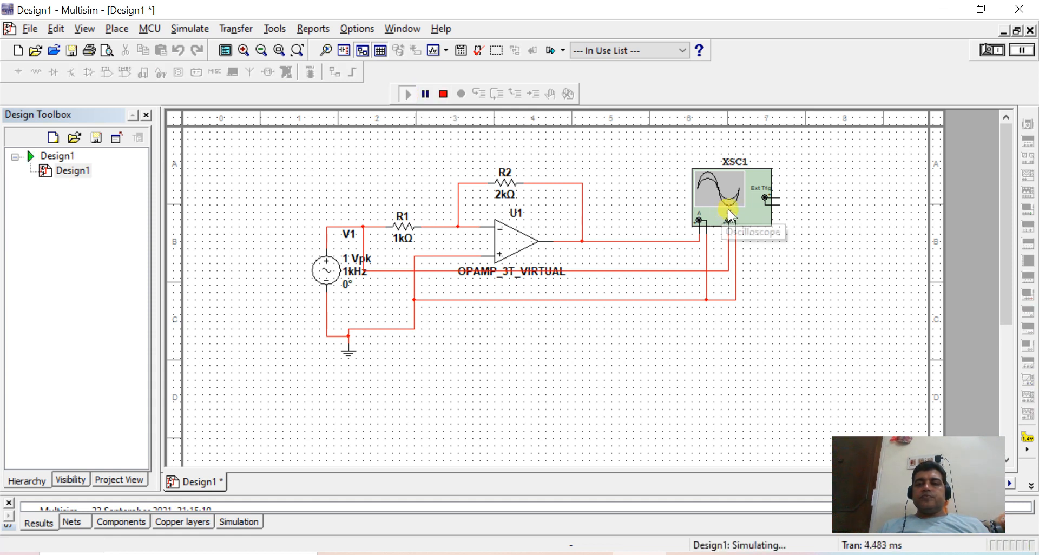
pyautogui.doubleClick(729, 208)
pyautogui.moveTo(508, 112); pyautogui.dragTo(791, 131)
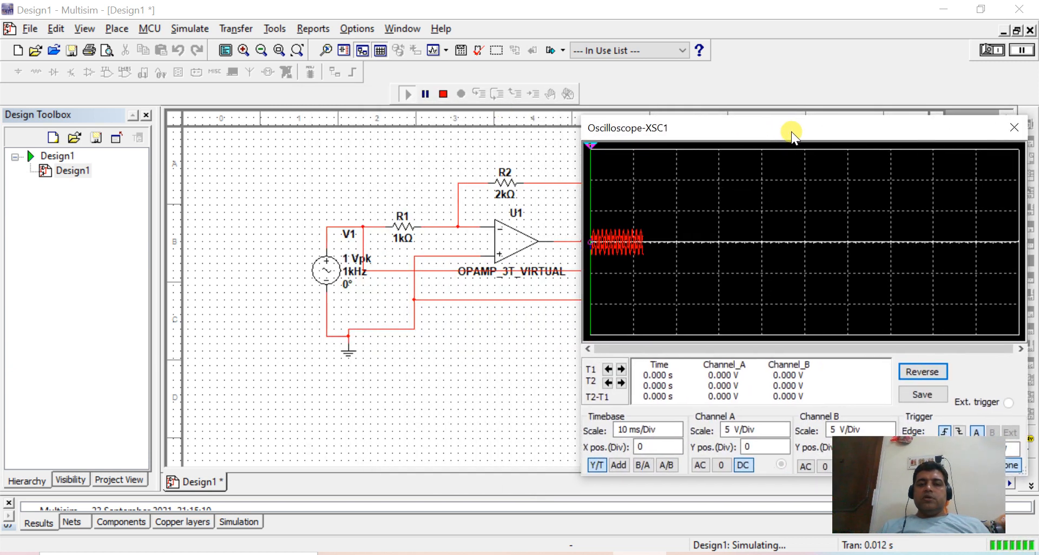
# - Set the oscilloscope timebase to 2 ms/Div and the channel A scale to 2 V/Div
pyautogui.click(656, 432)
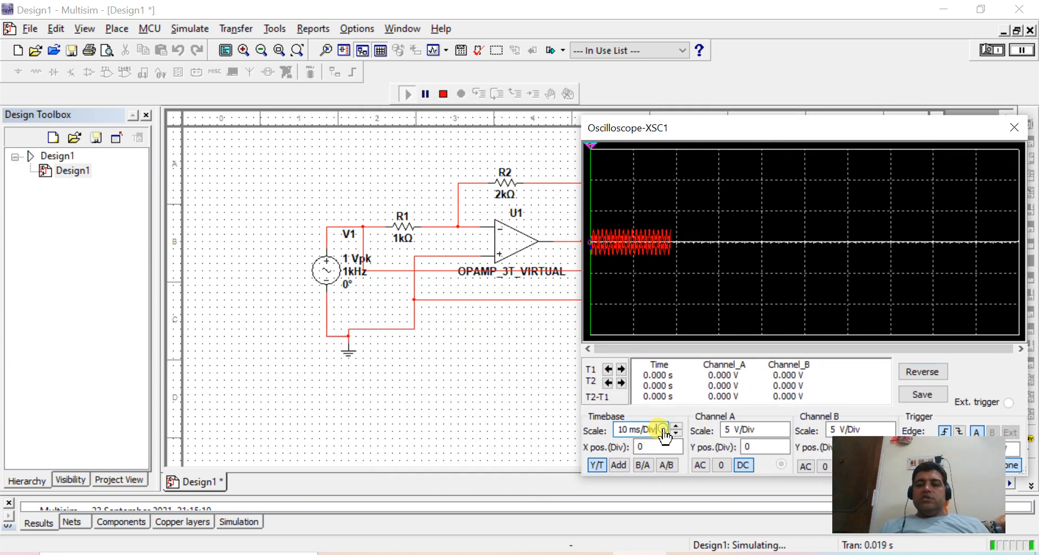
pyautogui.click(676, 434)
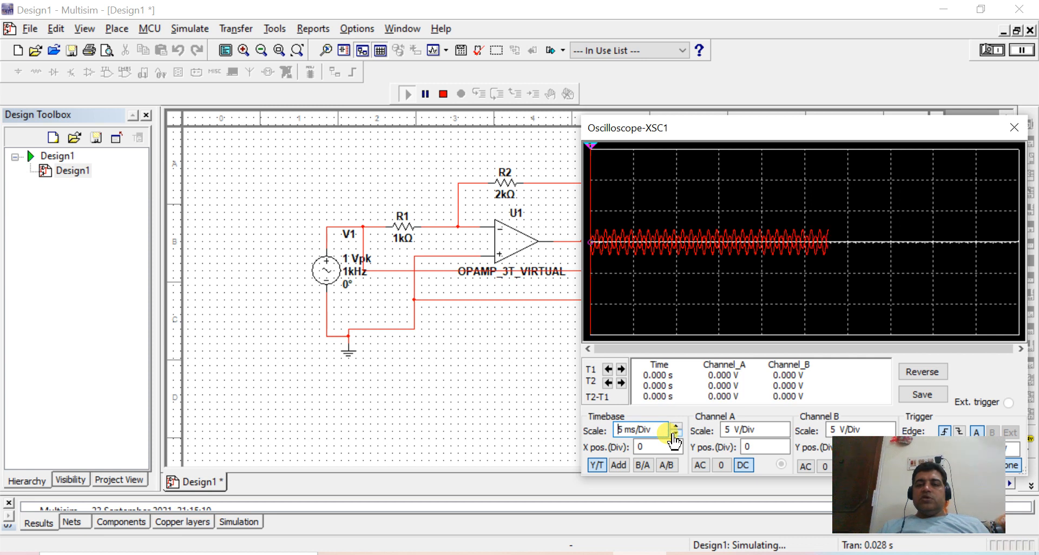
pyautogui.click(676, 434)
pyautogui.click(755, 431)
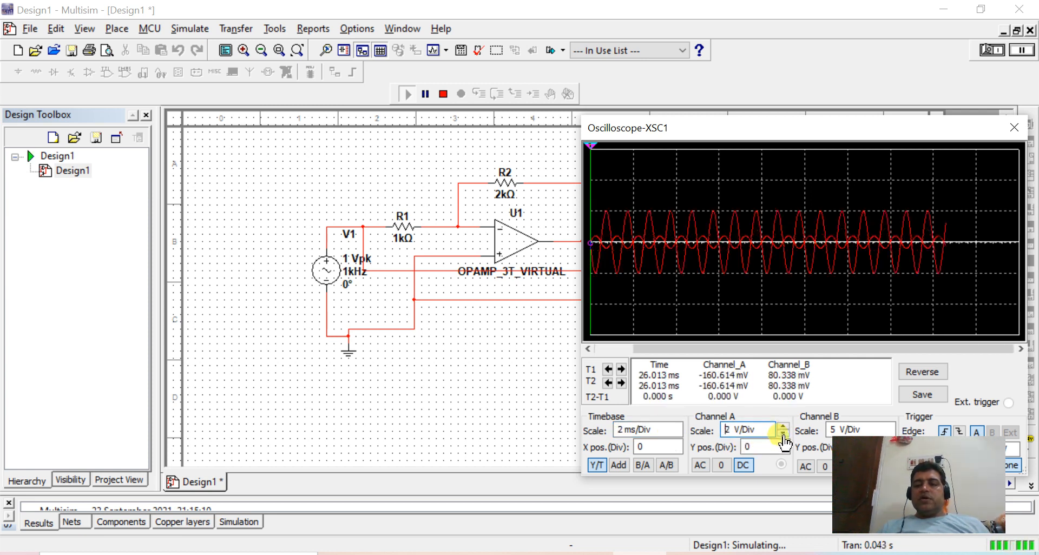
pyautogui.click(782, 436)
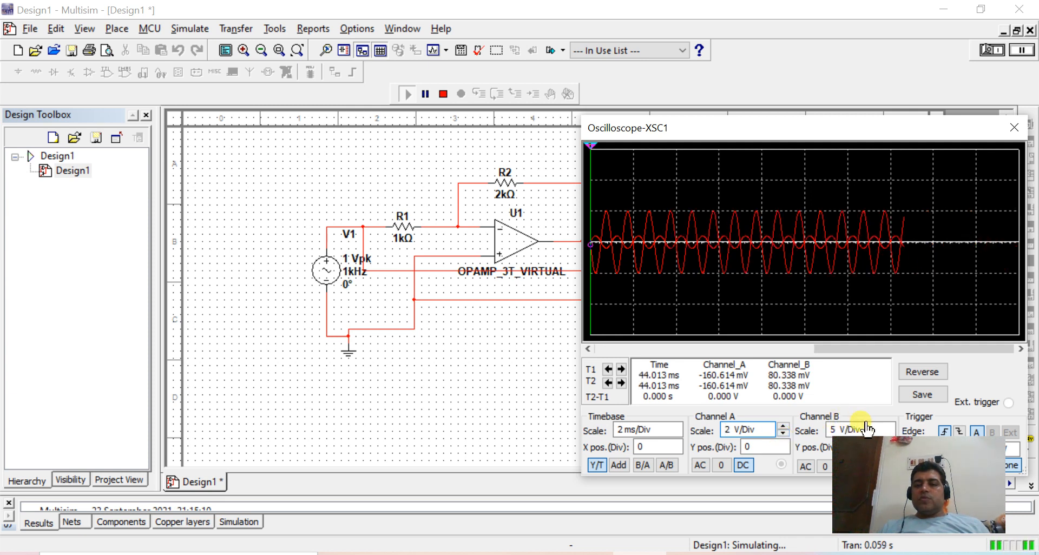
# - Move the oscilloscope display to expose the channel B settings and set the channel B scale to 2 V/Div
pyautogui.moveTo(728, 121); pyautogui.dragTo(660, 91)
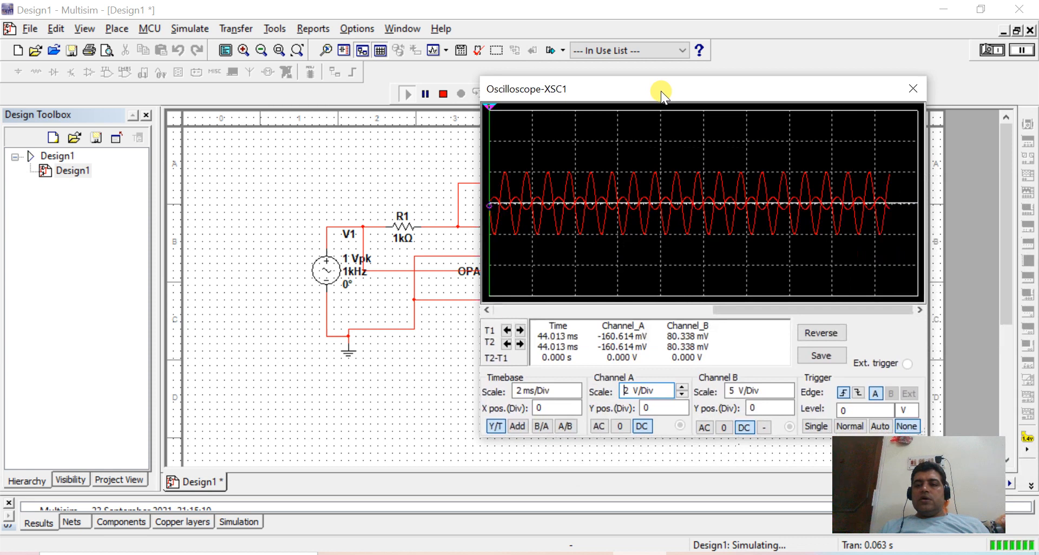
pyautogui.click(778, 398)
pyautogui.click(787, 395)
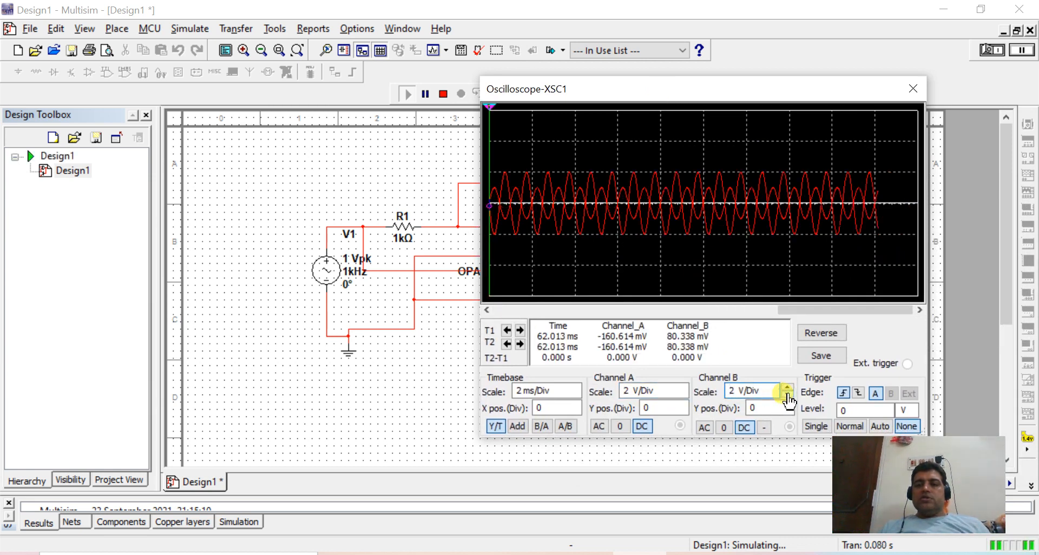
pyautogui.click(787, 396)
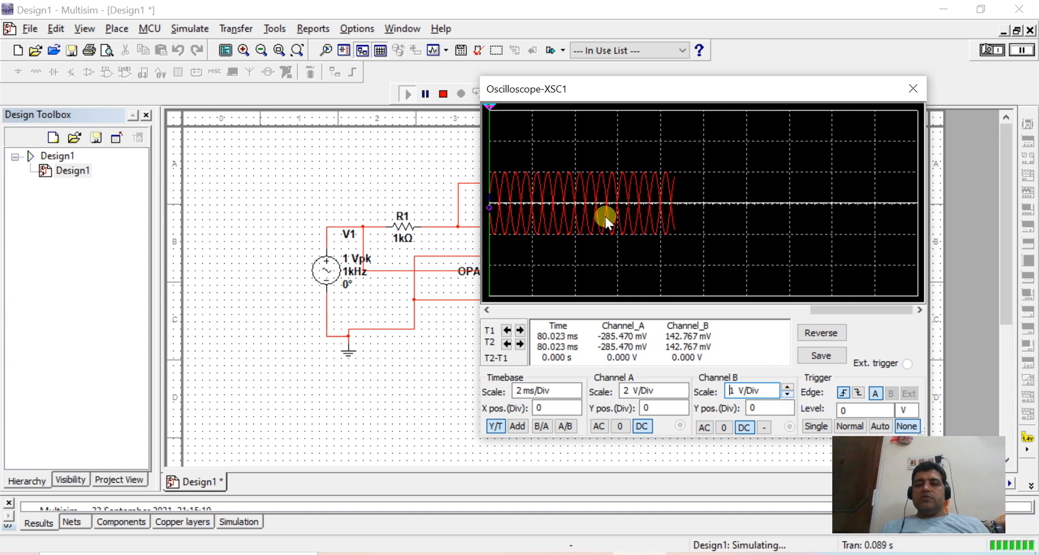
pyautogui.click(788, 387)
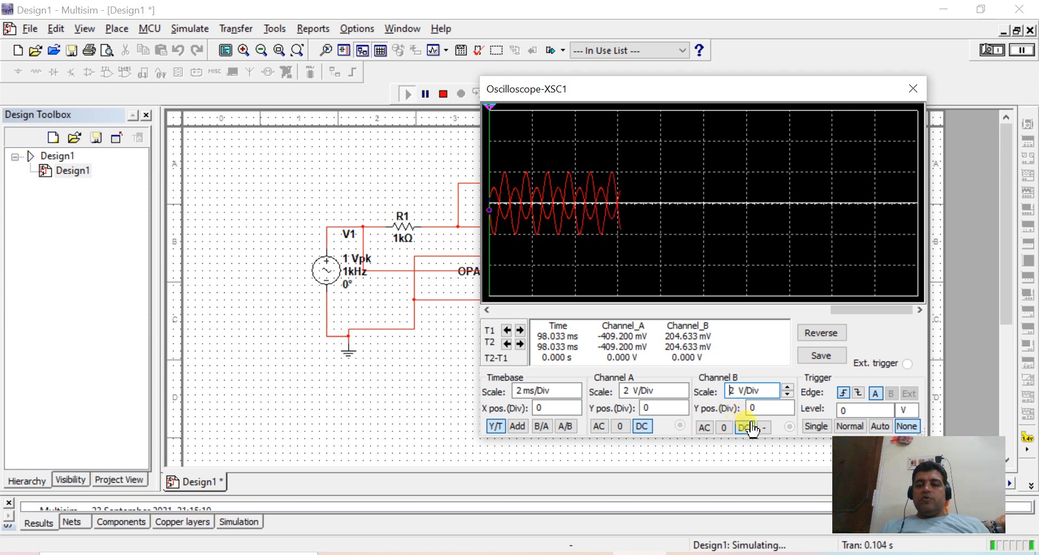
# - Set the oscilloscope timebase to 1 ms/Div
pyautogui.click(670, 410)
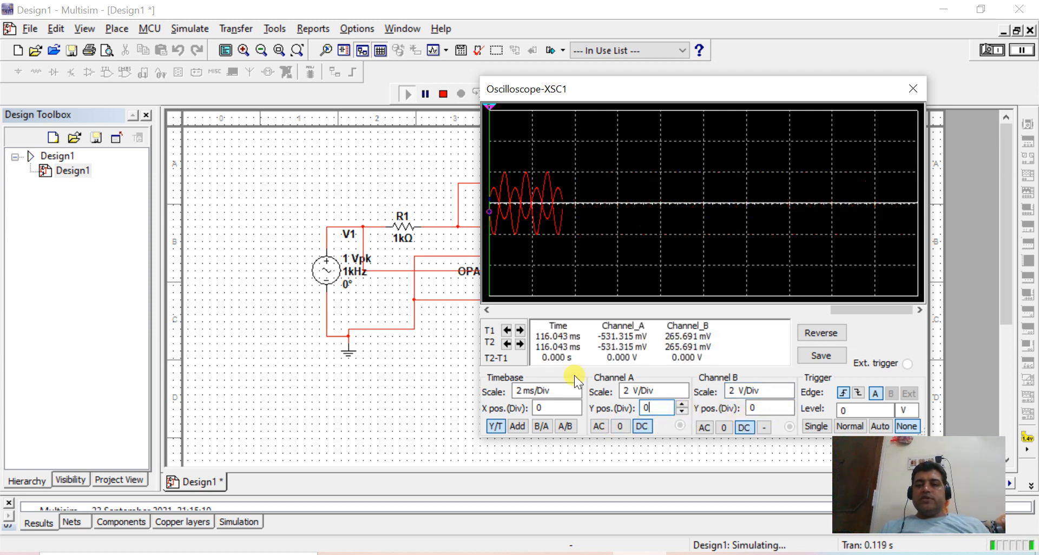
pyautogui.click(562, 392)
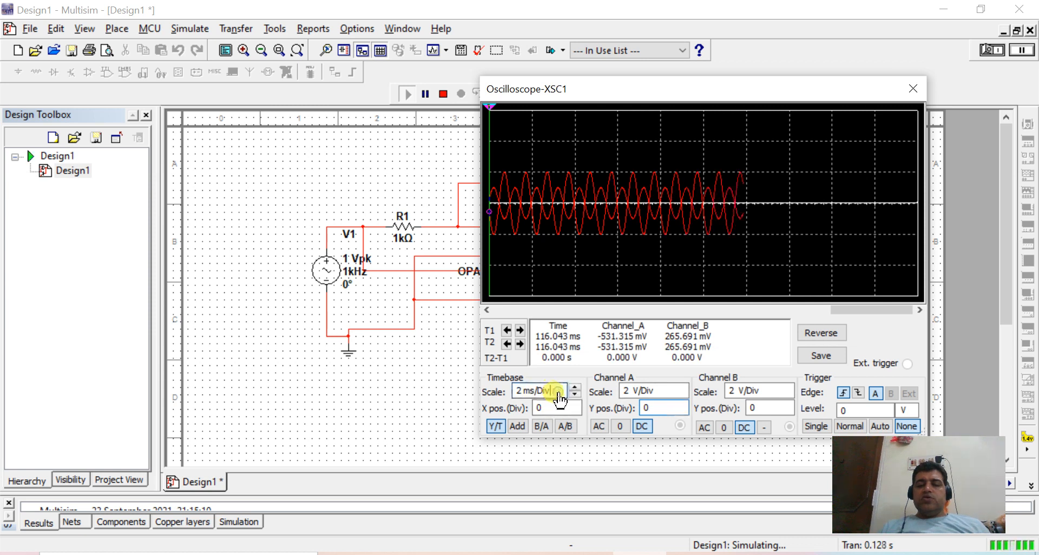
pyautogui.click(575, 395)
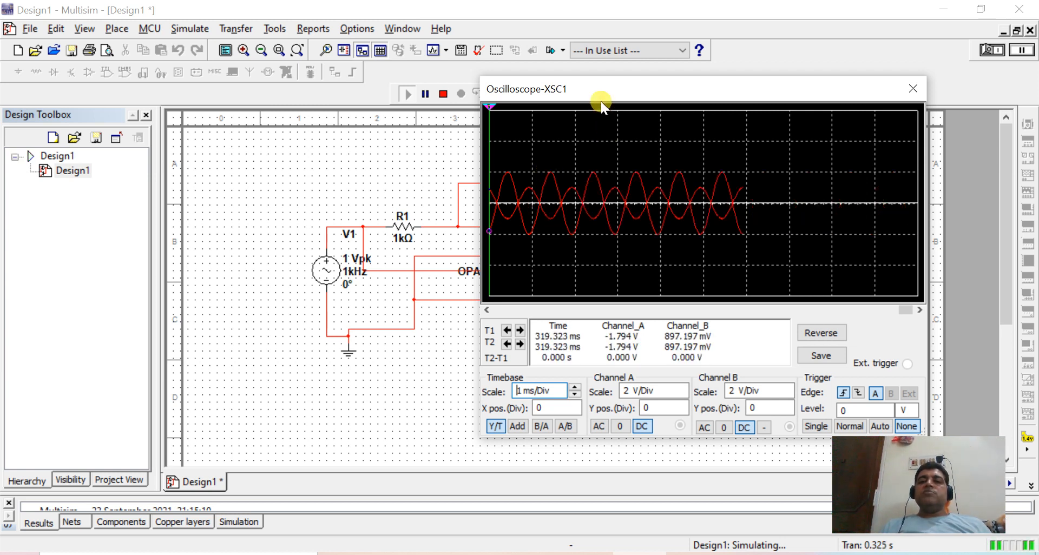
# - Move the oscilloscope display below the circuit and stop the simulation
pyautogui.moveTo(595, 94)
pyautogui.mouseDown()
pyautogui.moveTo(686, 120)
pyautogui.moveTo(830, 133)
pyautogui.moveTo(843, 154)
pyautogui.moveTo(476, 297)
pyautogui.moveTo(511, 318)
pyautogui.moveTo(563, 311)
pyautogui.mouseUp()
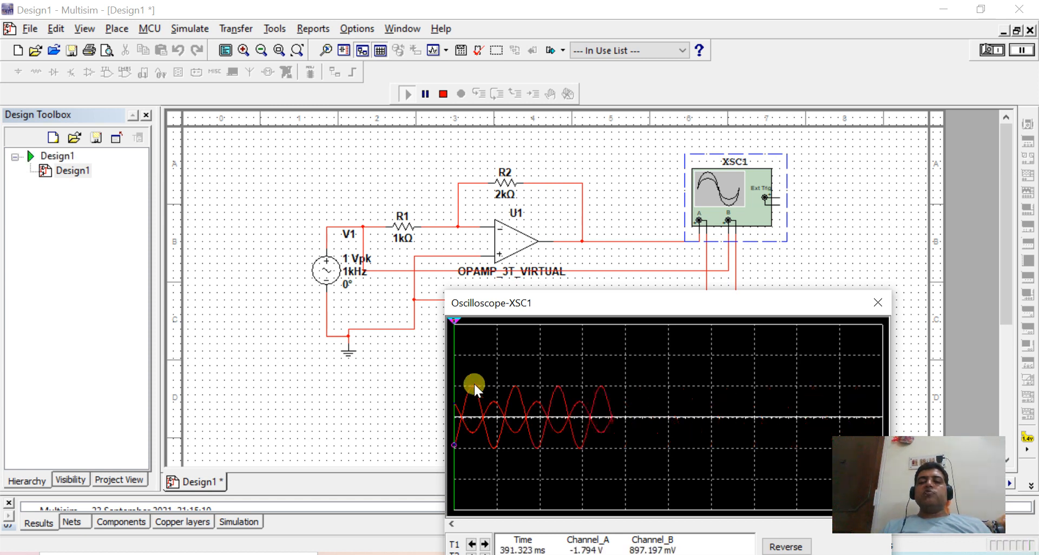
pyautogui.moveTo(616, 309); pyautogui.dragTo(637, 322)
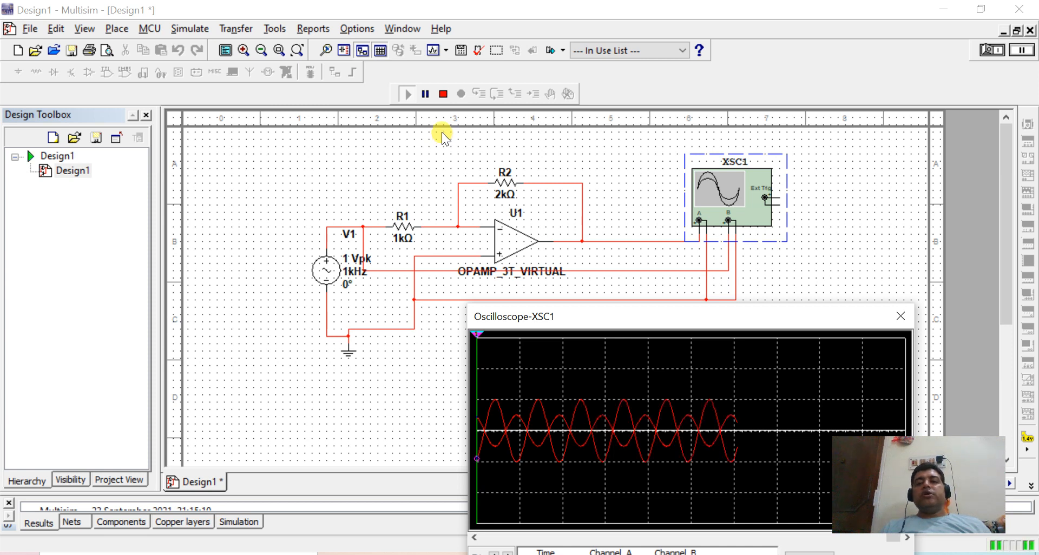
pyautogui.click(442, 94)
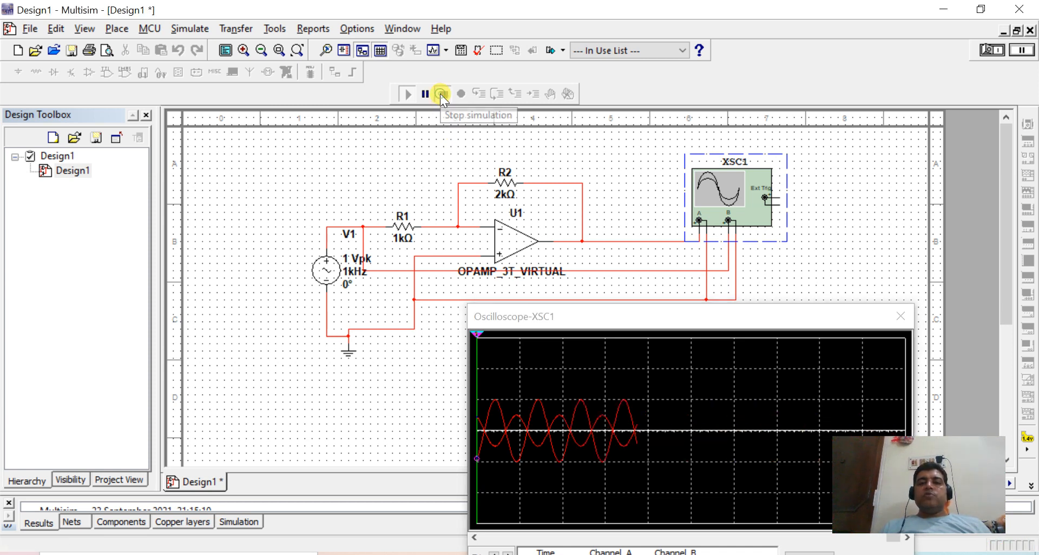
pyautogui.moveTo(554, 316); pyautogui.dragTo(616, 313)
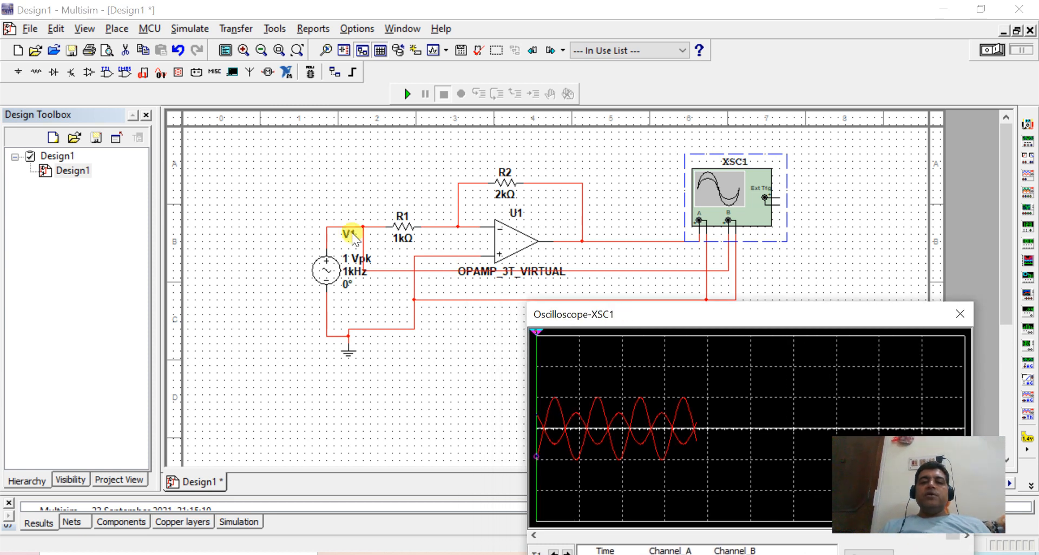
# - Delete the wire grounding the op-amp's non-inverting input and the wire joining R1 to source V1
pyautogui.click(440, 257)
pyautogui.press('Delete')
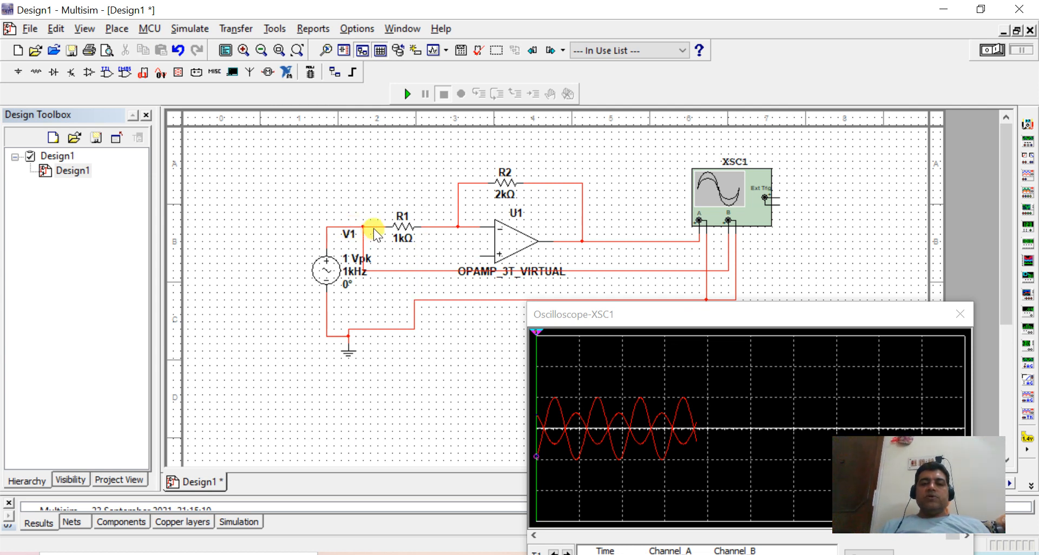
pyautogui.press('Delete')
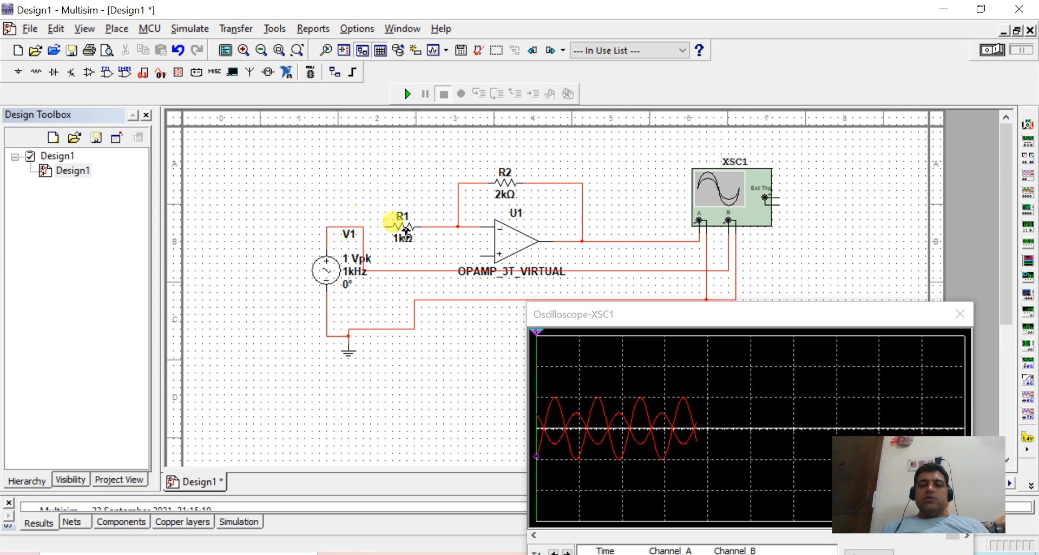
# - Wire the op-amp's non-inverting input to the wire between source V1 and oscilloscope channel B
pyautogui.click(481, 255)
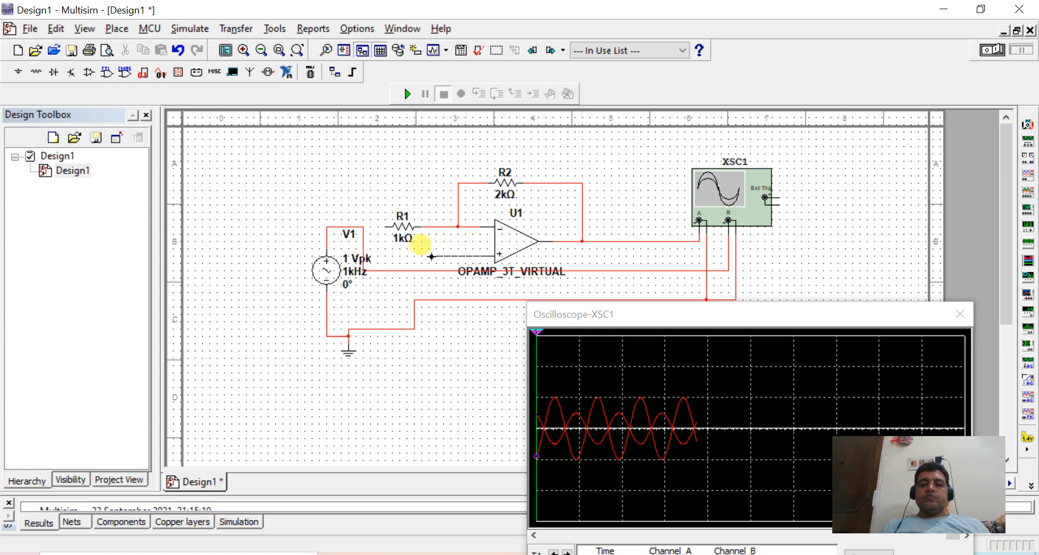
pyautogui.click(388, 270)
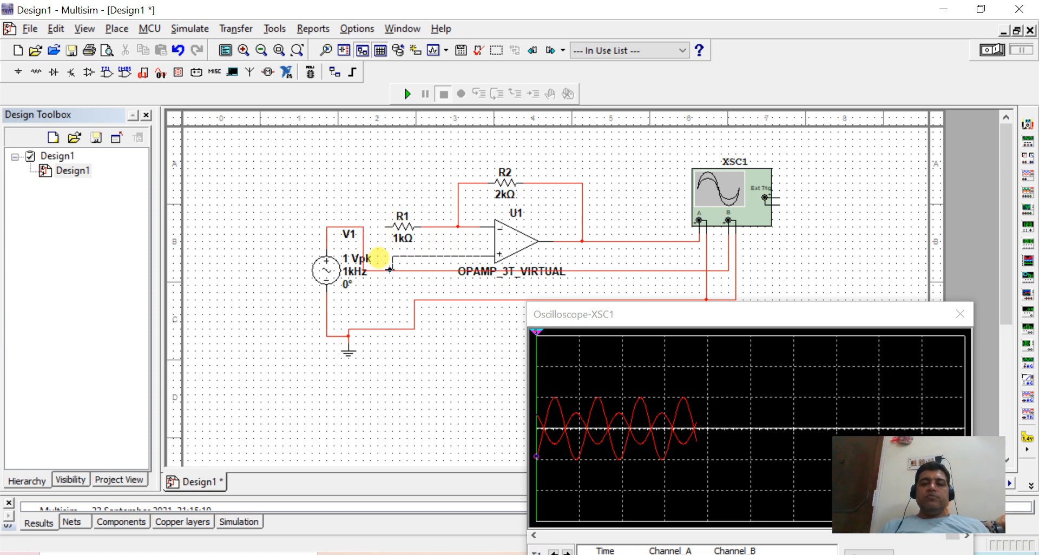
# - Finish the non-inverting input's wire on the V1–channel B line and wire R1's free end around V1 to its grounded negative lead
pyautogui.click(390, 269)
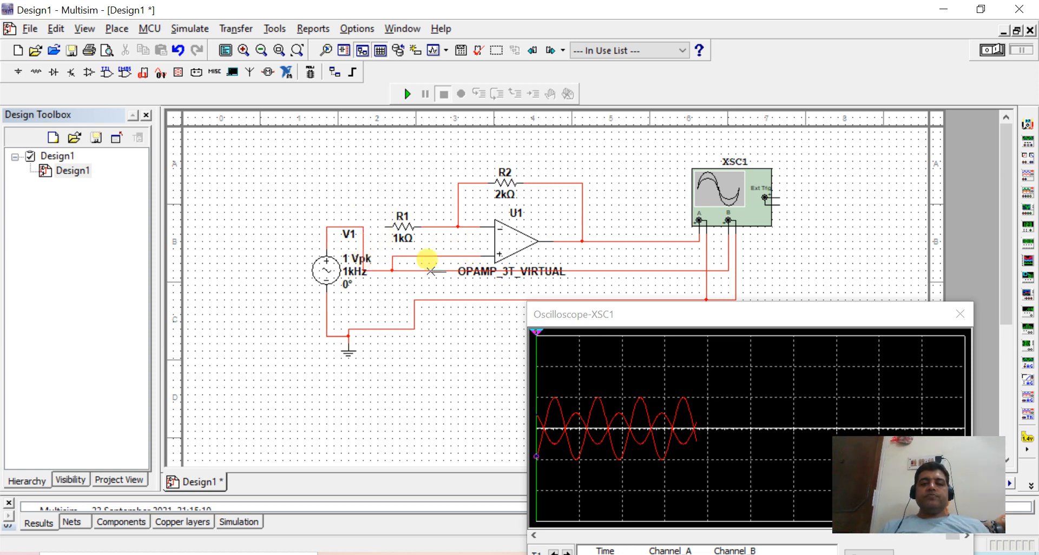
pyautogui.click(387, 229)
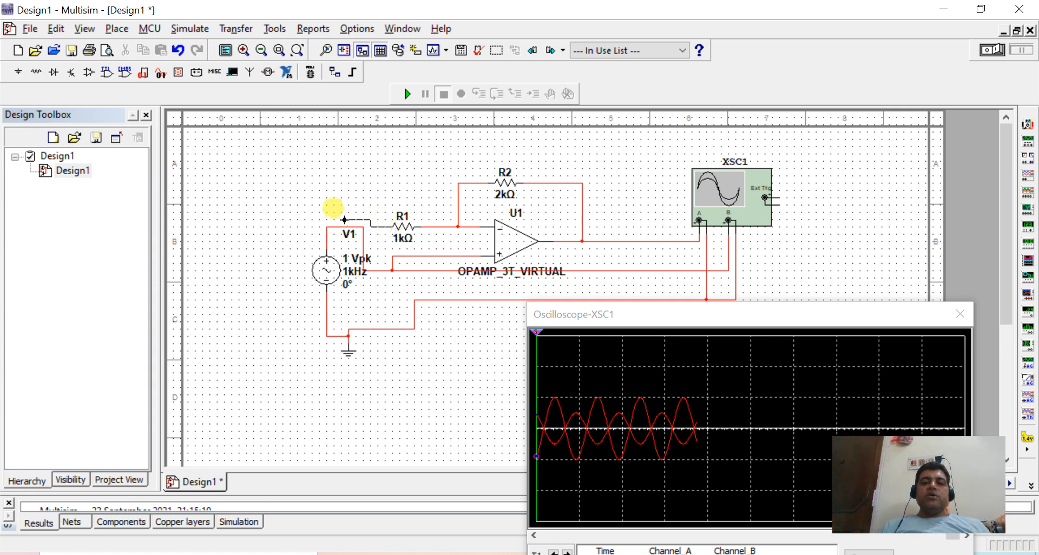
pyautogui.click(290, 232)
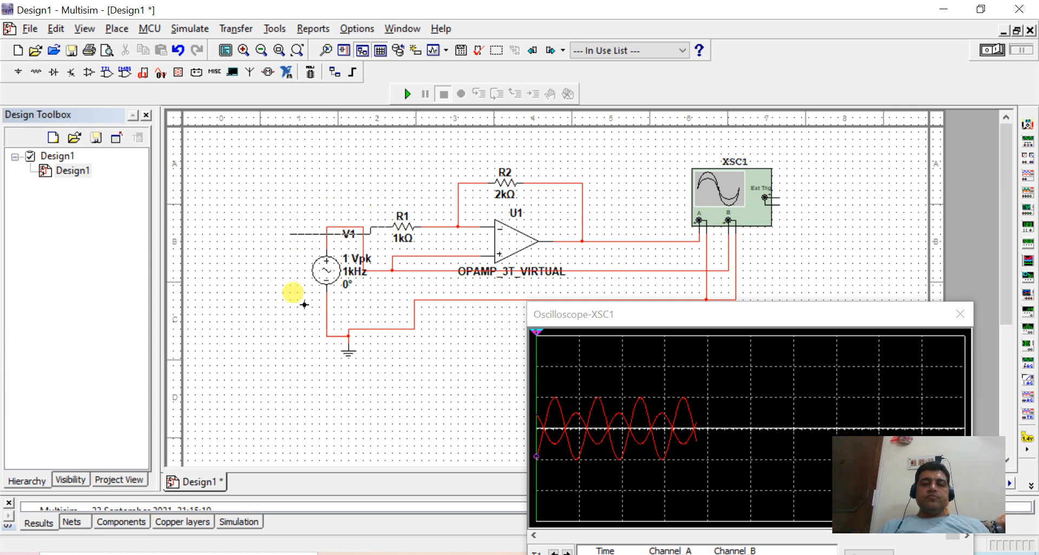
pyautogui.click(326, 310)
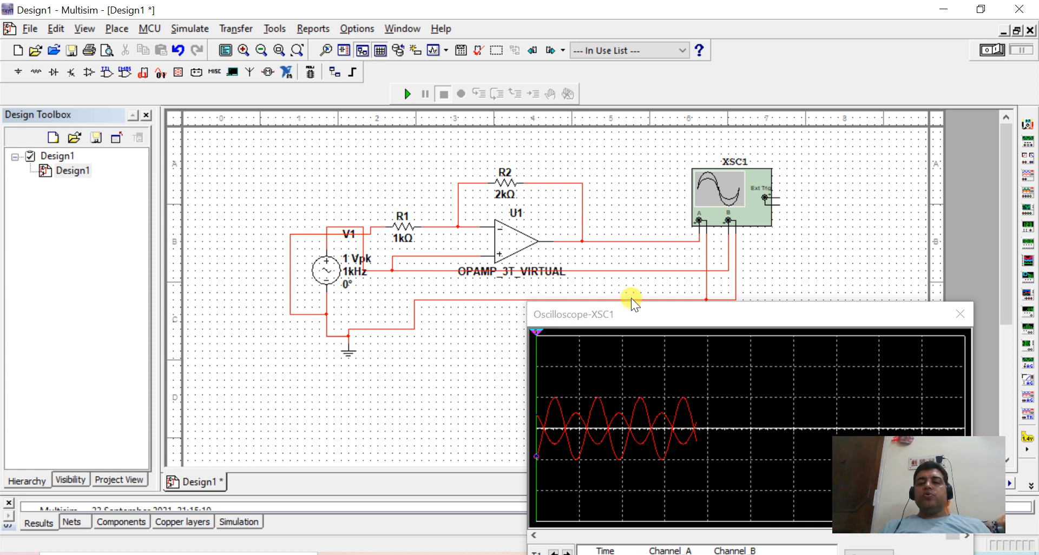
# - Move the oscilloscope display clear of the op-amp, and run the non-inverting circuit's simulation briefly before stopping it
pyautogui.click(641, 316)
pyautogui.moveTo(641, 317); pyautogui.dragTo(714, 170)
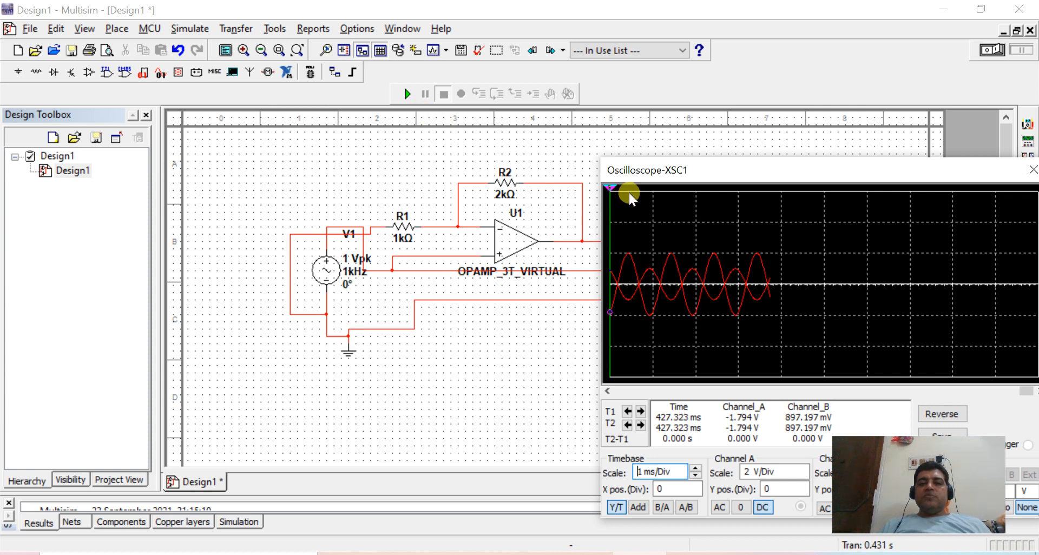
pyautogui.moveTo(654, 176); pyautogui.dragTo(677, 147)
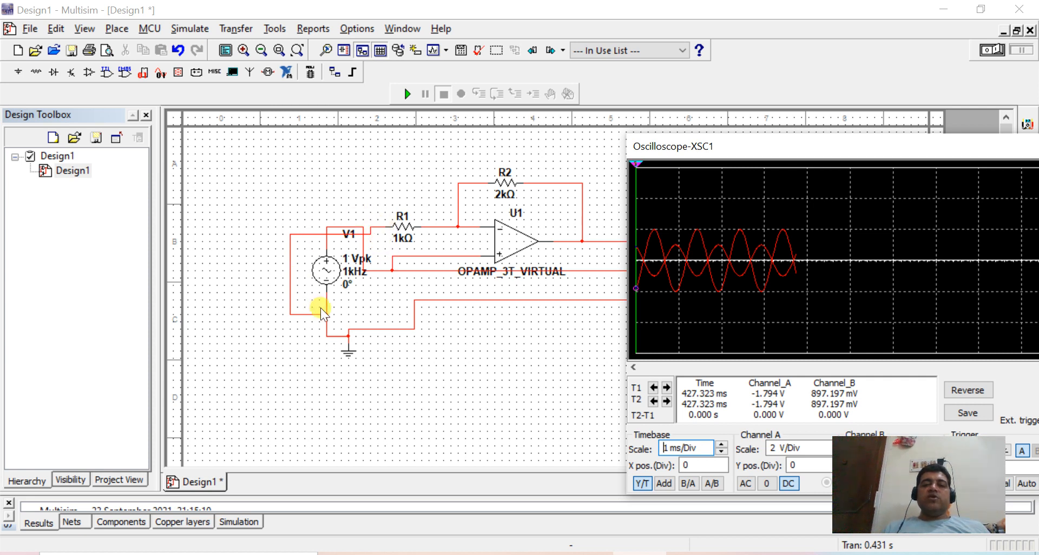
pyautogui.click(404, 96)
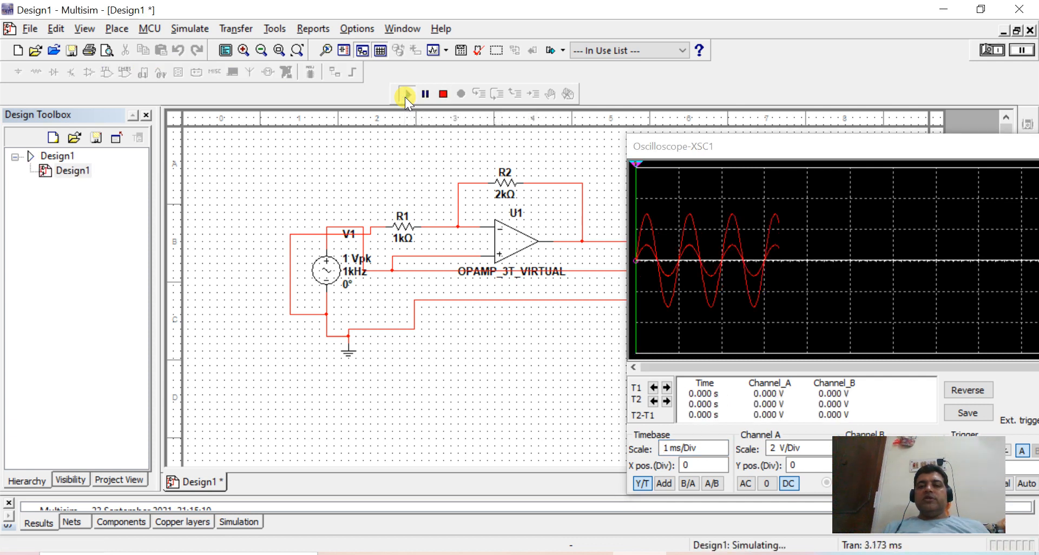
pyautogui.click(443, 95)
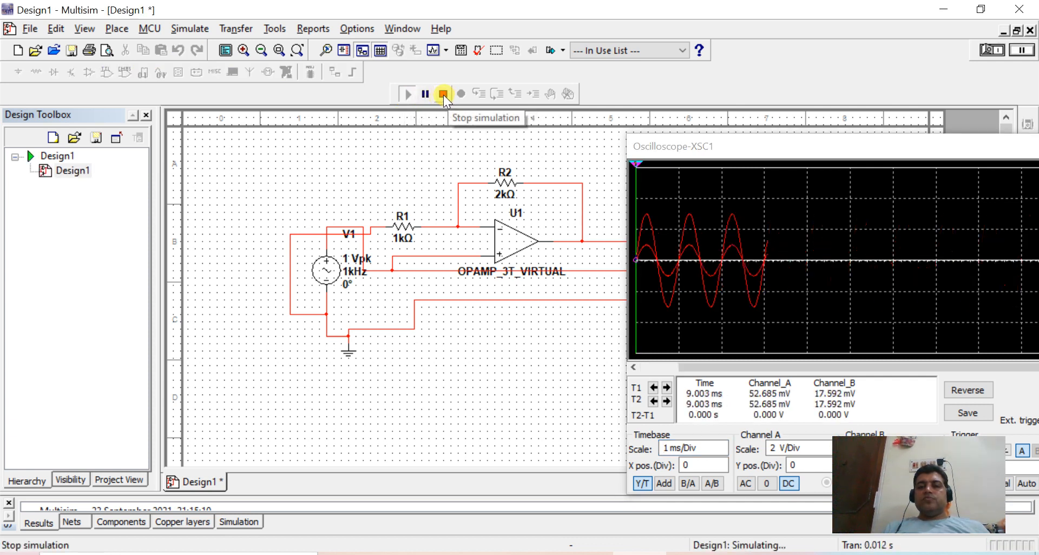
# - Reposition the oscilloscope display over the schematic to compare the input and output waveforms with the amplifier circuit
pyautogui.moveTo(697, 154); pyautogui.dragTo(580, 128)
pyautogui.moveTo(683, 133); pyautogui.dragTo(582, 139)
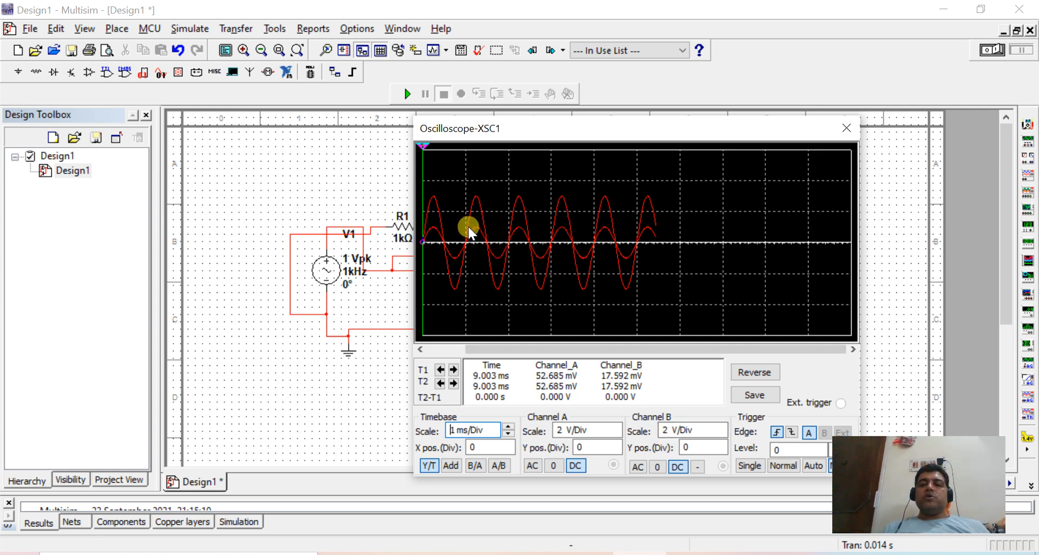
pyautogui.moveTo(580, 138); pyautogui.dragTo(718, 147)
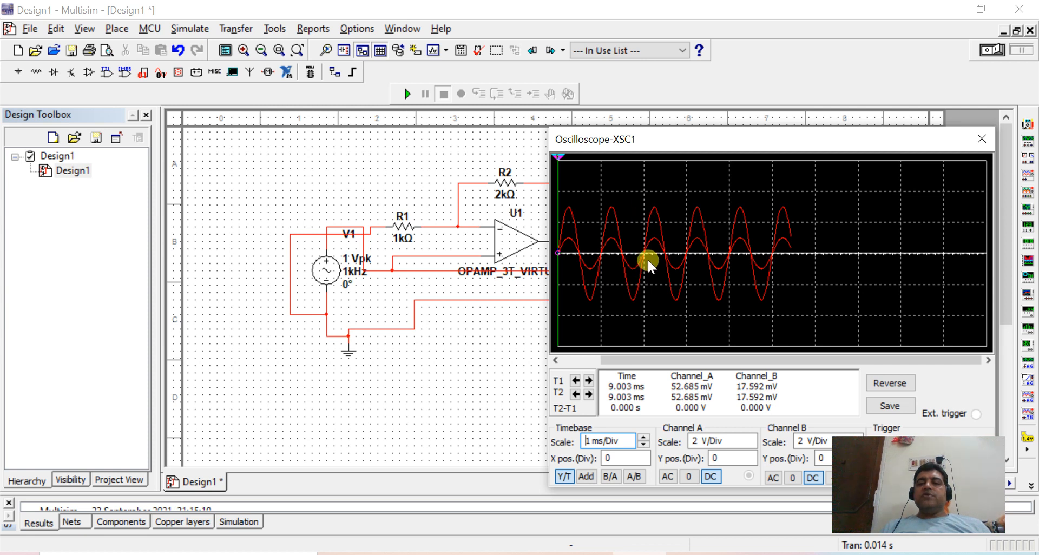
pyautogui.moveTo(649, 145); pyautogui.dragTo(679, 137)
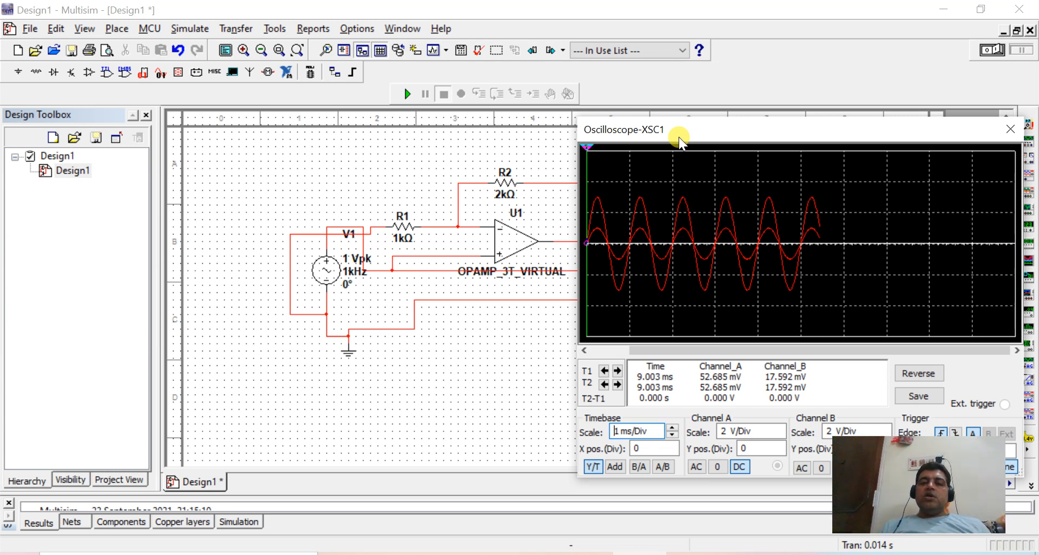
pyautogui.moveTo(679, 137); pyautogui.dragTo(606, 135)
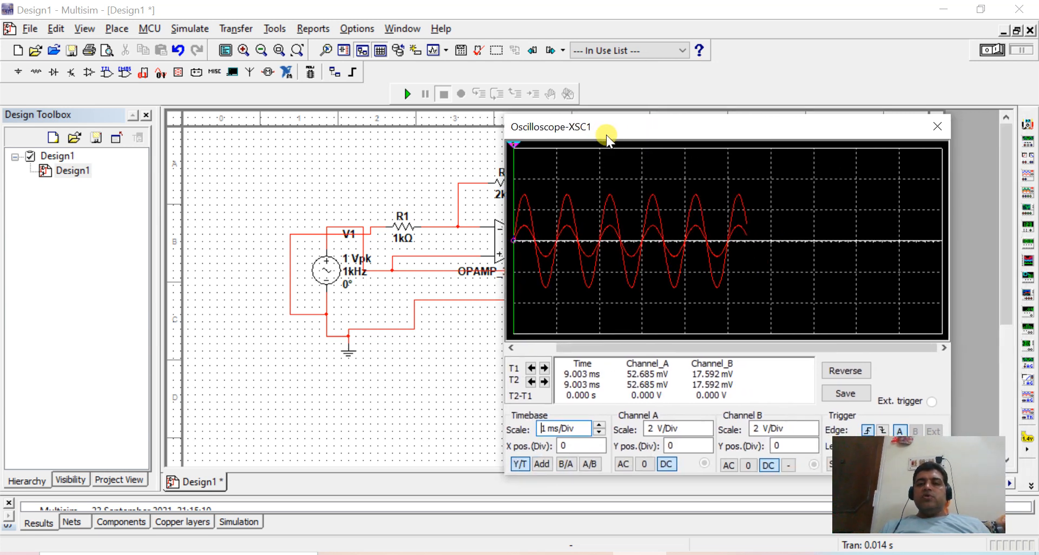